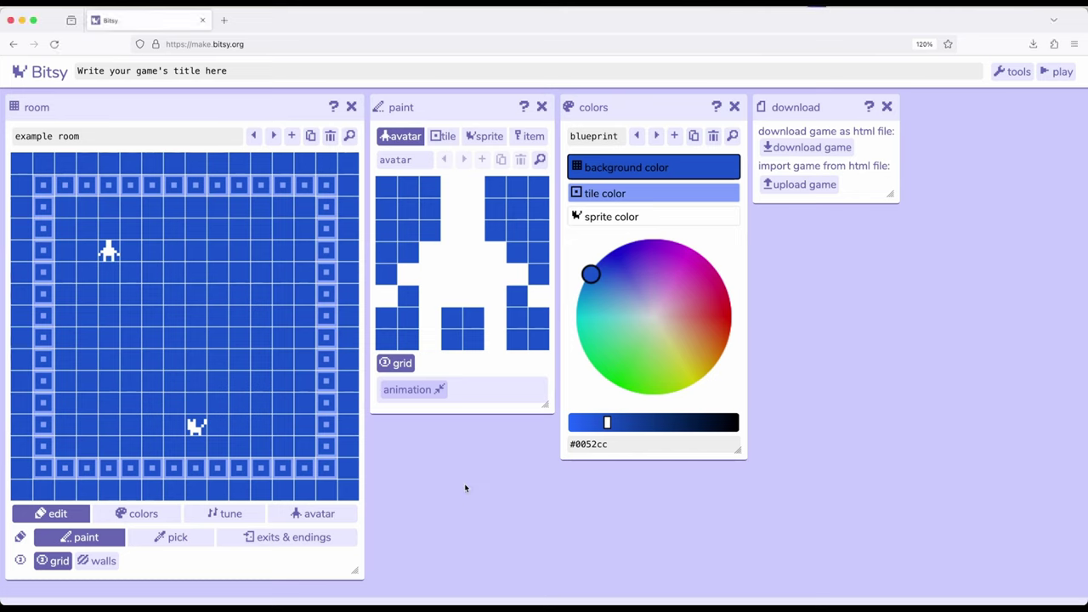
# Replace the placeholder game title with "Seasonal Rooms"
pyautogui.click(229, 71)
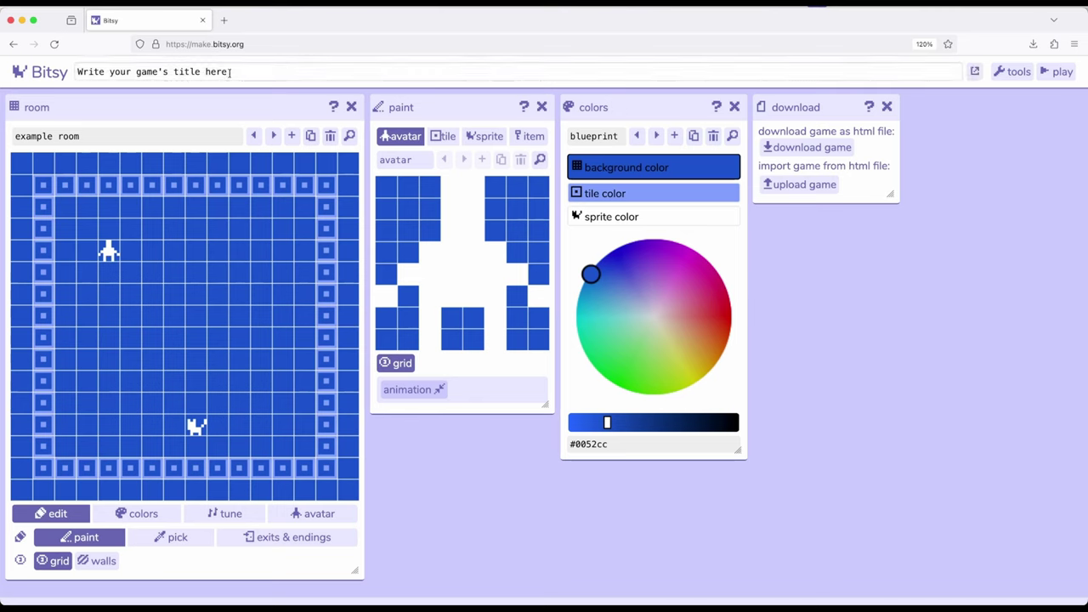
pyautogui.press('BackSpace')
pyautogui.press('BackSpace')
pyautogui.press('BackSpace')
pyautogui.press('BackSpace')
pyautogui.press('BackSpace')
pyautogui.press('BackSpace')
pyautogui.press('BackSpace')
pyautogui.press('BackSpace')
pyautogui.press('BackSpace')
pyautogui.press('BackSpace')
pyautogui.press('BackSpace')
pyautogui.press('BackSpace')
pyautogui.press('BackSpace')
pyautogui.press('BackSpace')
pyautogui.press('BackSpace')
pyautogui.press('BackSpace')
pyautogui.press('BackSpace')
pyautogui.press('BackSpace')
pyautogui.press('BackSpace')
pyautogui.press('BackSpace')
pyautogui.press('BackSpace')
pyautogui.press('BackSpace')
pyautogui.press('BackSpace')
pyautogui.press('BackSpace')
pyautogui.press('BackSpace')
pyautogui.press('BackSpace')
pyautogui.press('BackSpace')
pyautogui.press('BackSpace')
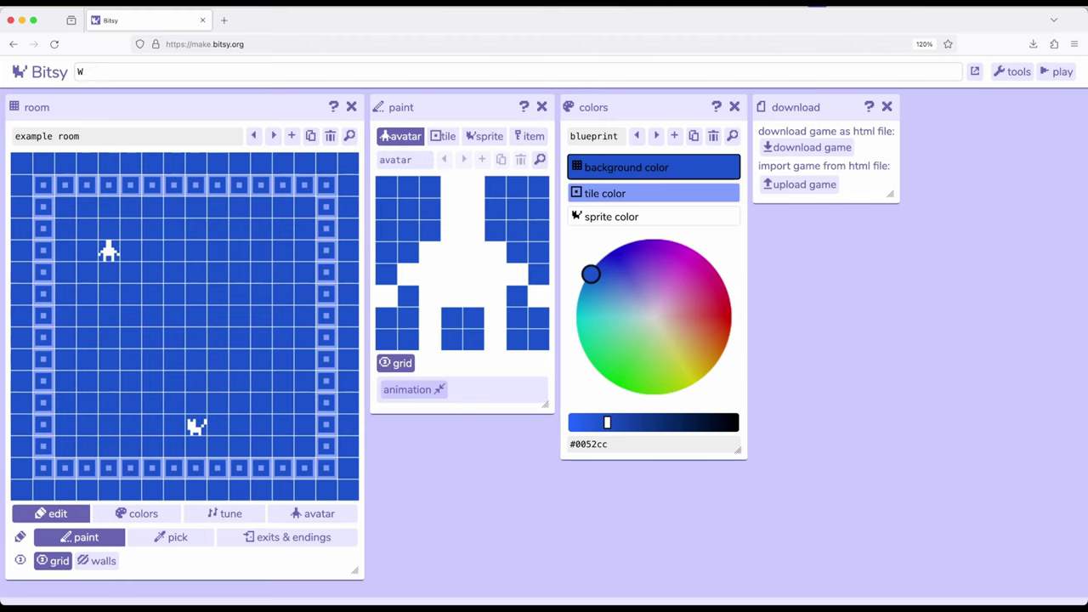
pyautogui.write('Seasonal Rooms')
pyautogui.click(430, 477)
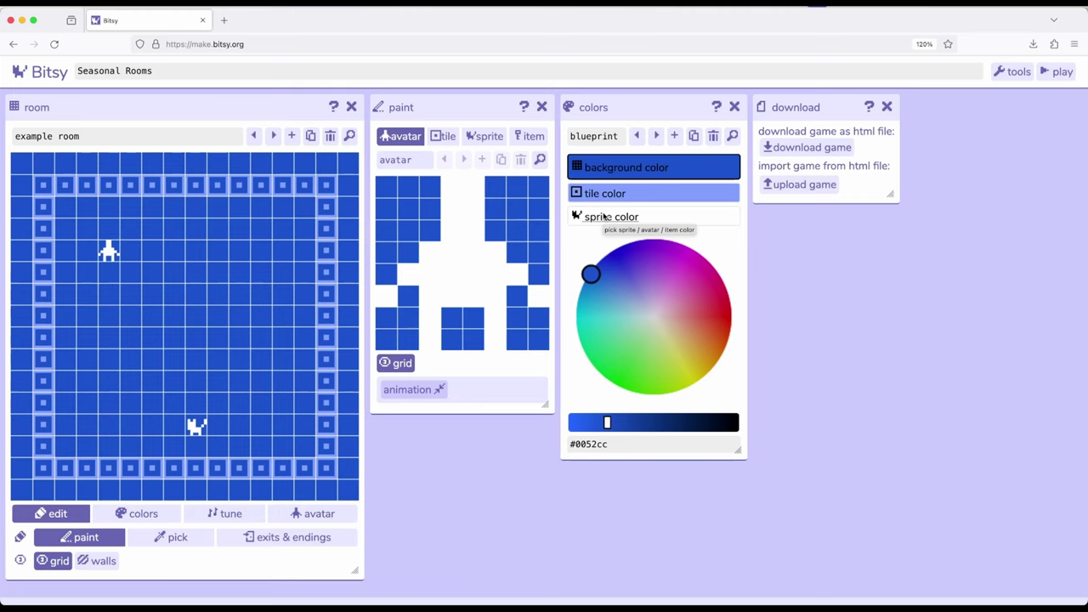
# Remove the cat sprite from the example room and return to the avatar drawing
pyautogui.click(486, 136)
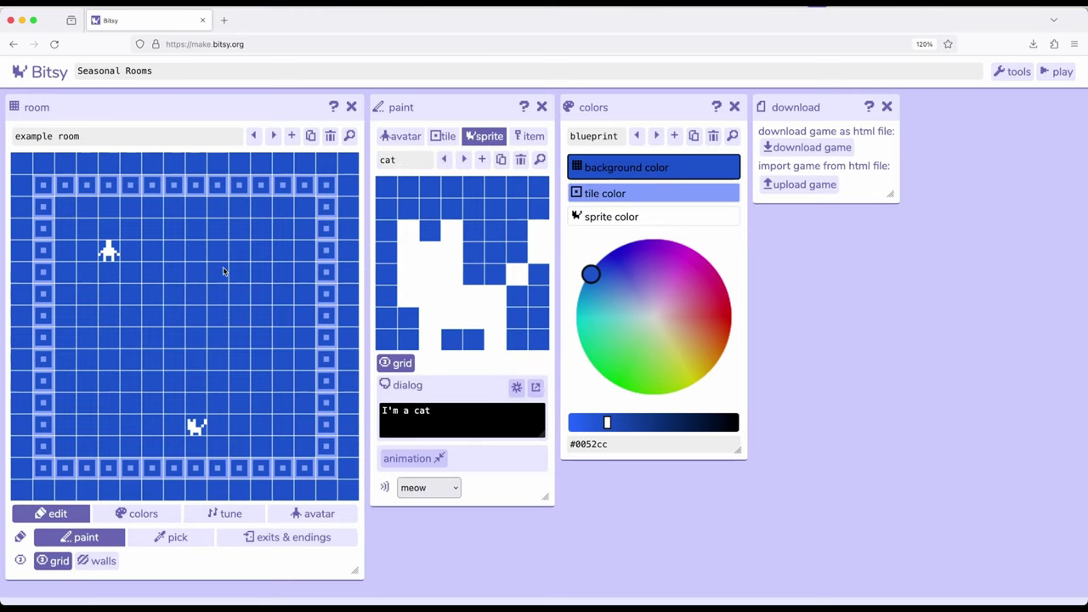
pyautogui.click(198, 434)
pyautogui.click(401, 136)
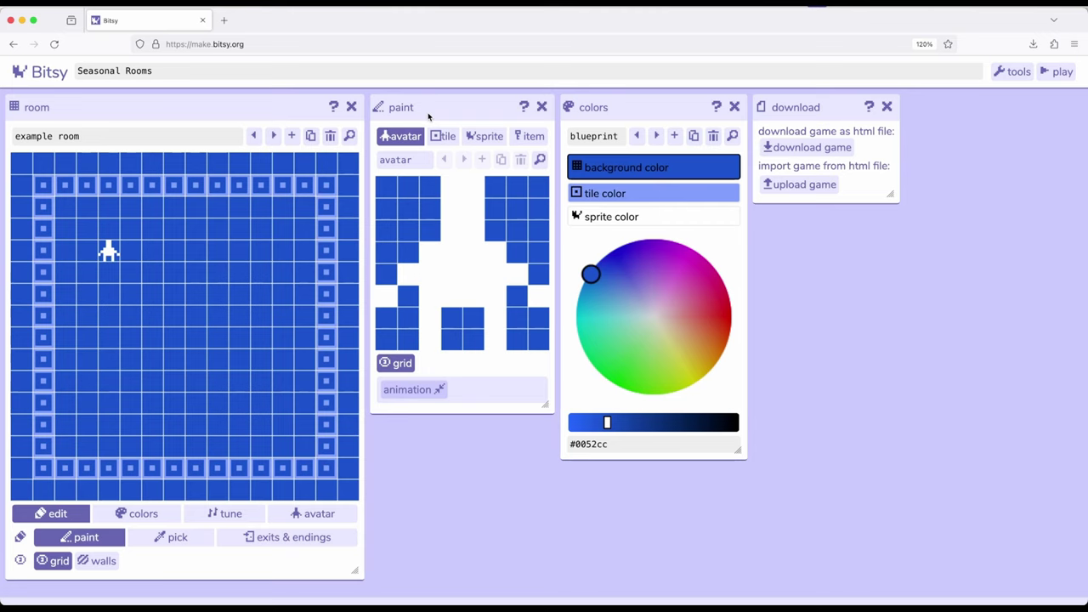
# Add a new room to the game and name it "Winter"
pyautogui.moveTo(128, 111); pyautogui.dragTo(195, 112)
pyautogui.click(293, 137)
pyautogui.click(188, 138)
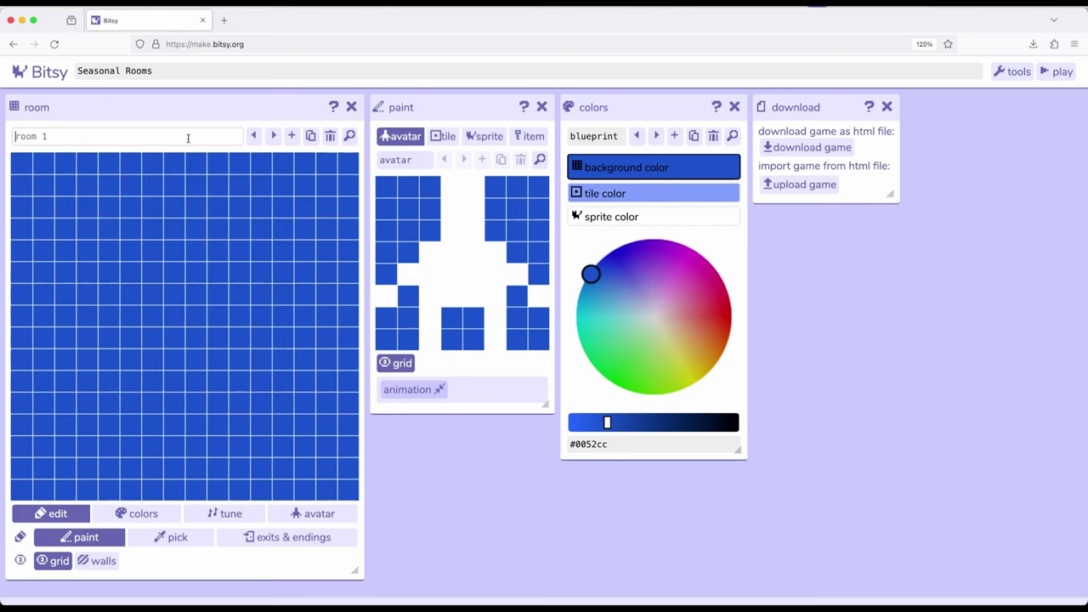
pyautogui.write('Winter')
# Add another new room named "Spring" and go back to the example room
pyautogui.click(296, 139)
pyautogui.click(182, 140)
pyautogui.write('Spring')
pyautogui.click(253, 137)
pyautogui.click(253, 137)
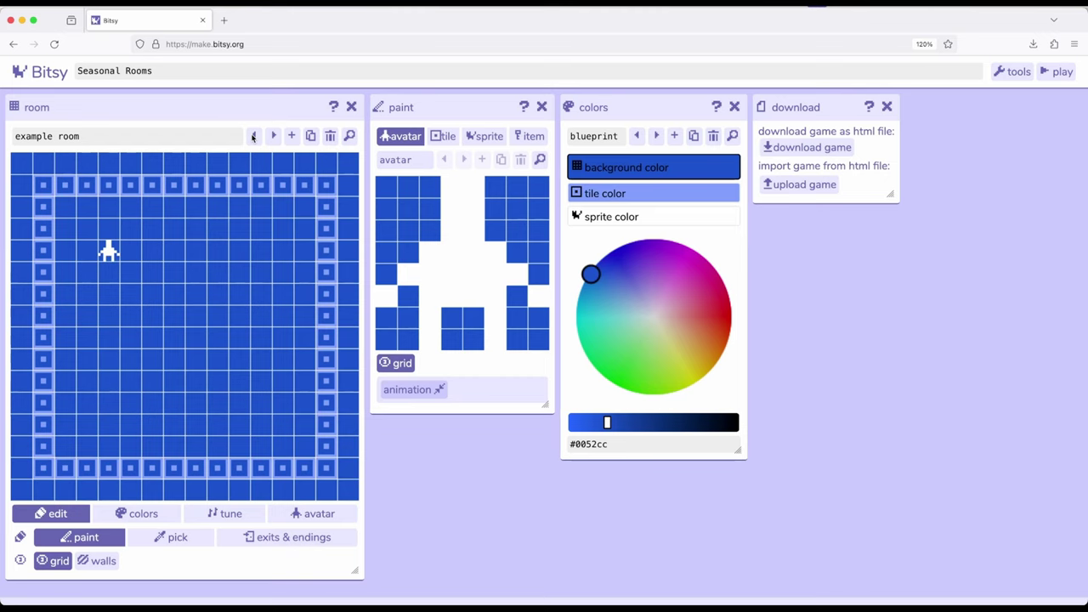
# Add a two-way exit to the example room and place it at (13,7), just inside the wall of blocks
pyautogui.moveTo(194, 110); pyautogui.dragTo(195, 110)
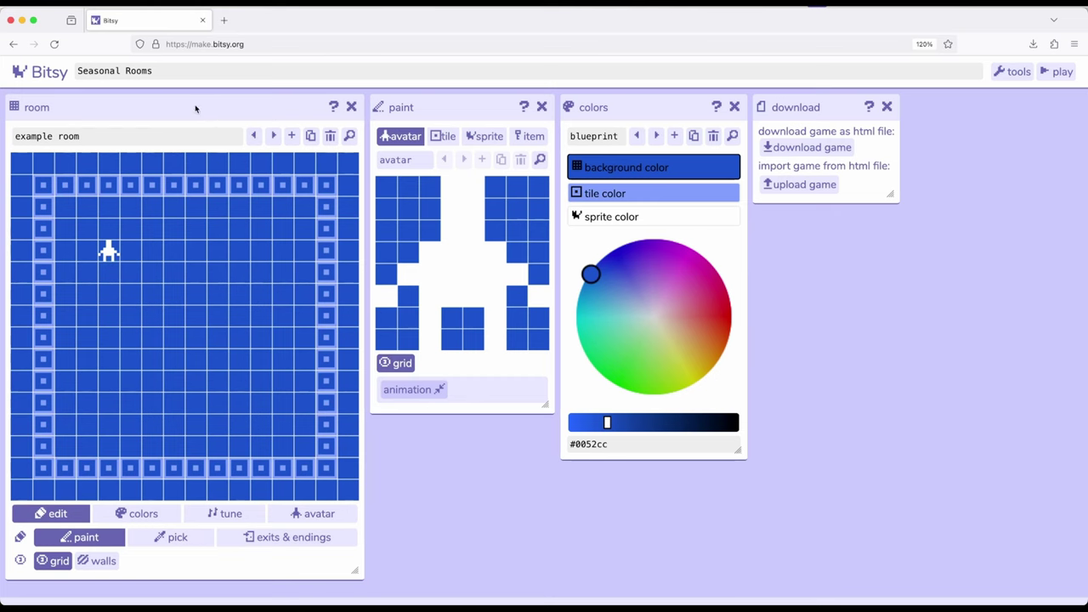
pyautogui.click(282, 538)
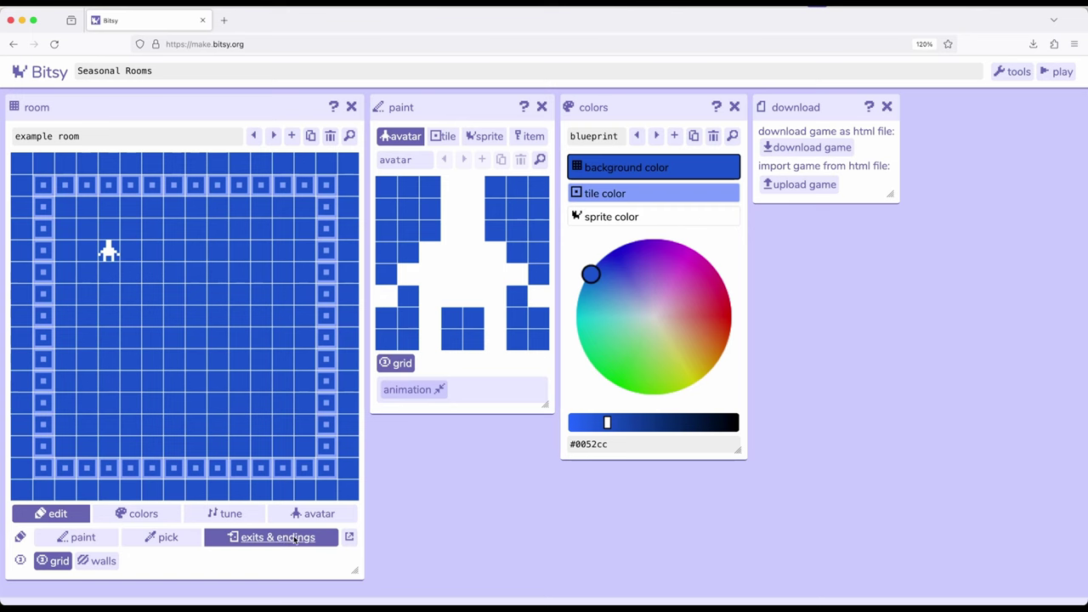
pyautogui.click(350, 537)
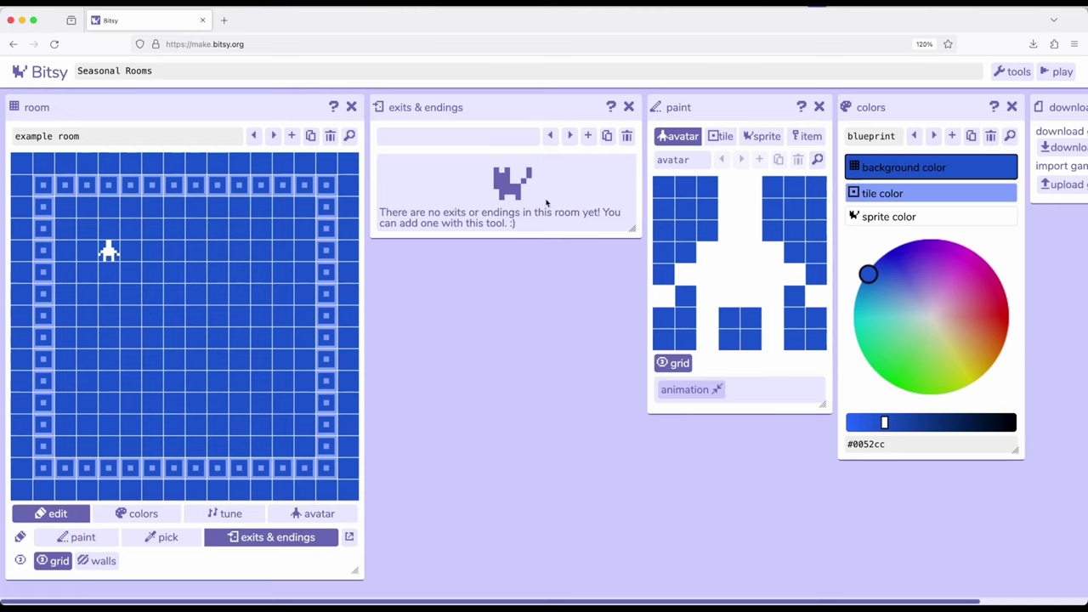
pyautogui.click(587, 138)
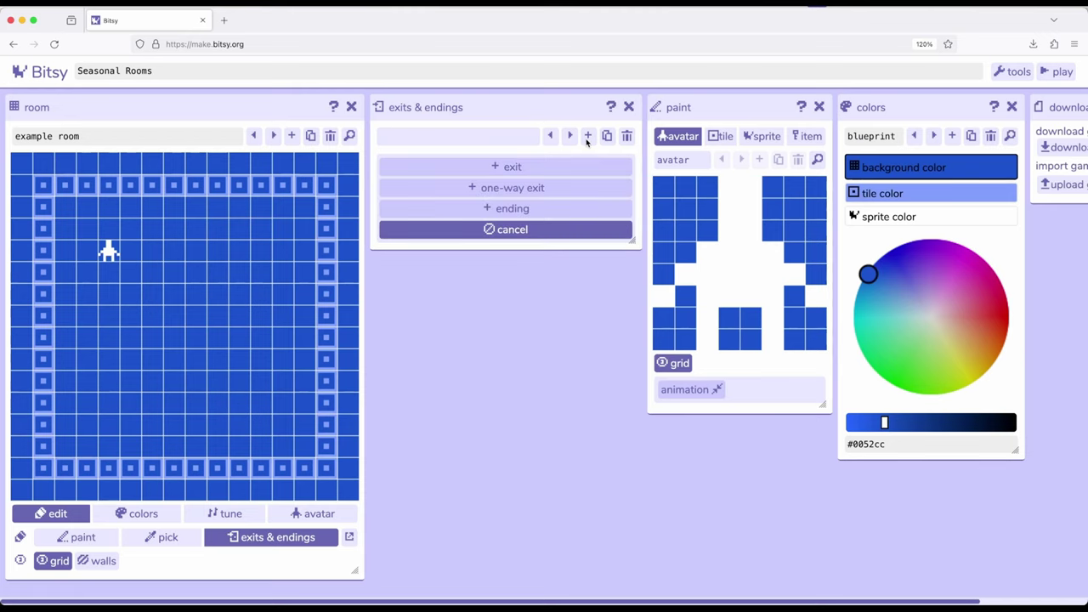
pyautogui.click(534, 169)
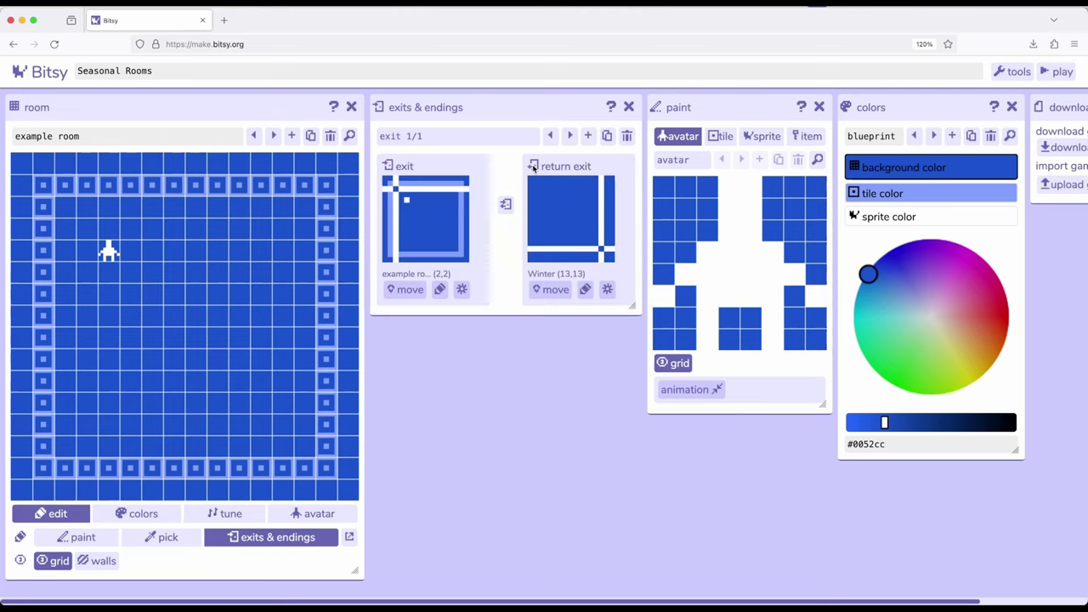
pyautogui.click(406, 289)
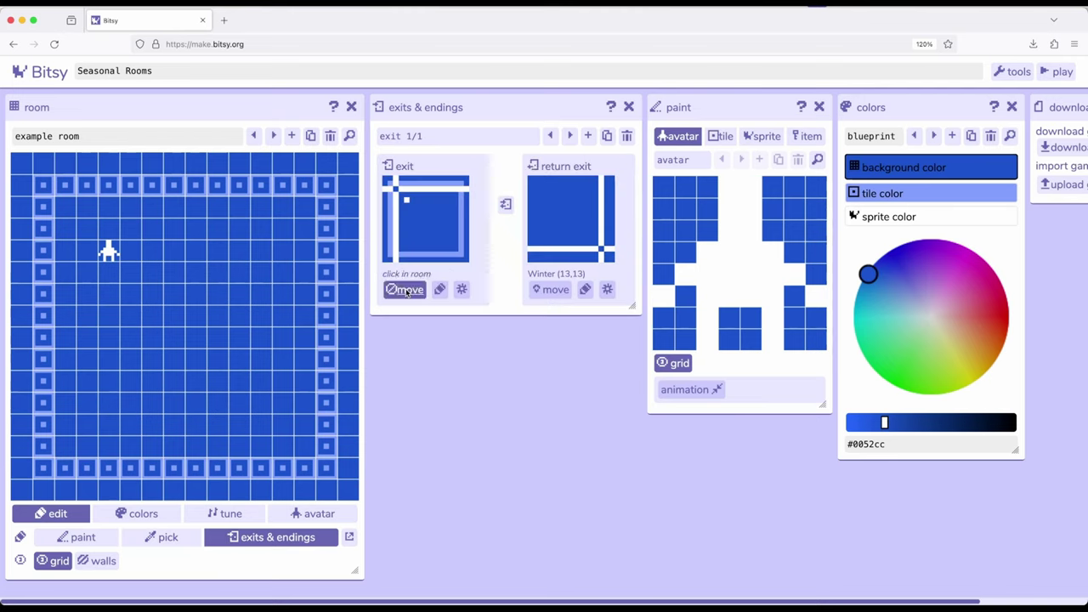
pyautogui.click(303, 316)
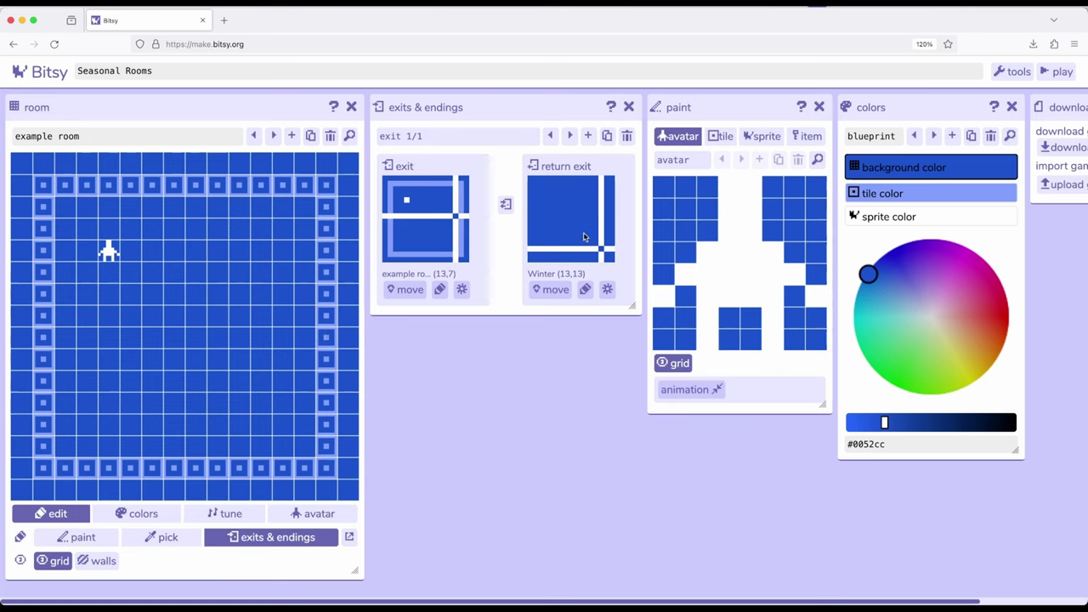
# Place the return exit of the first exit in the Winter room at (2,7)
pyautogui.click(273, 137)
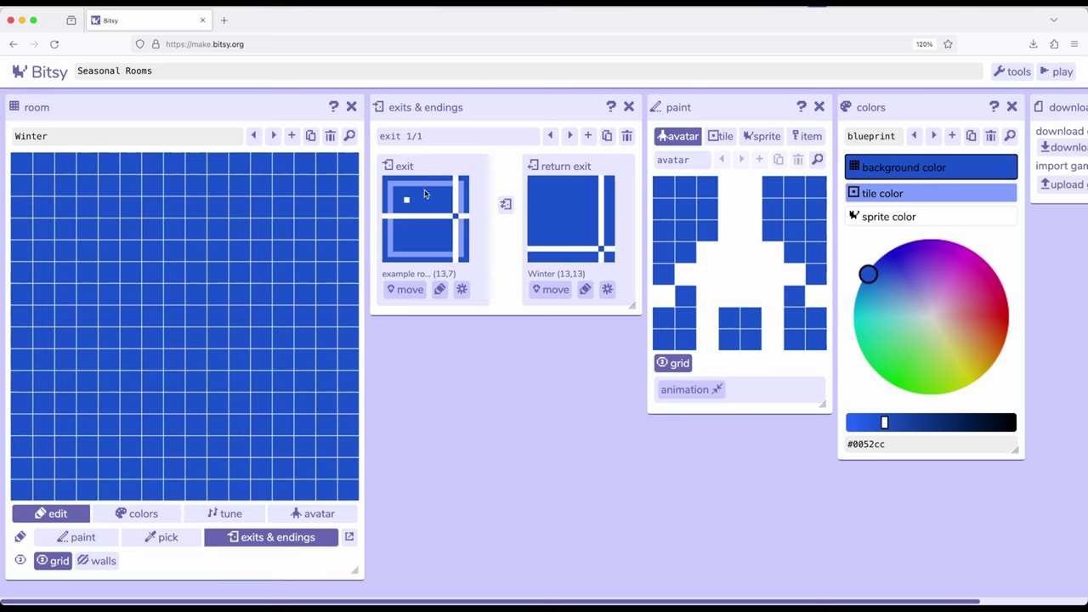
pyautogui.click(551, 291)
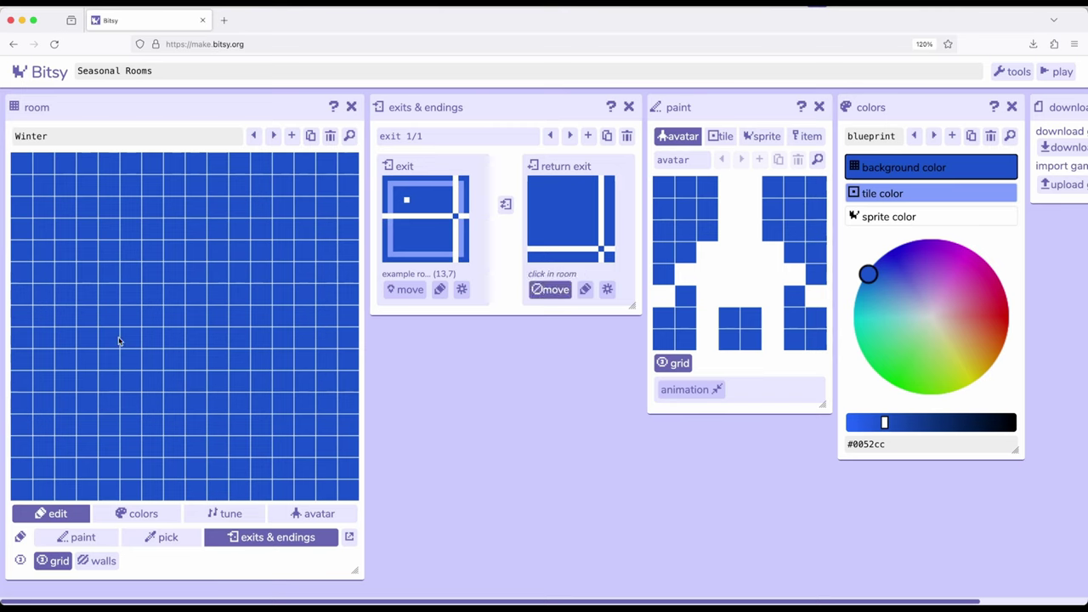
pyautogui.click(69, 319)
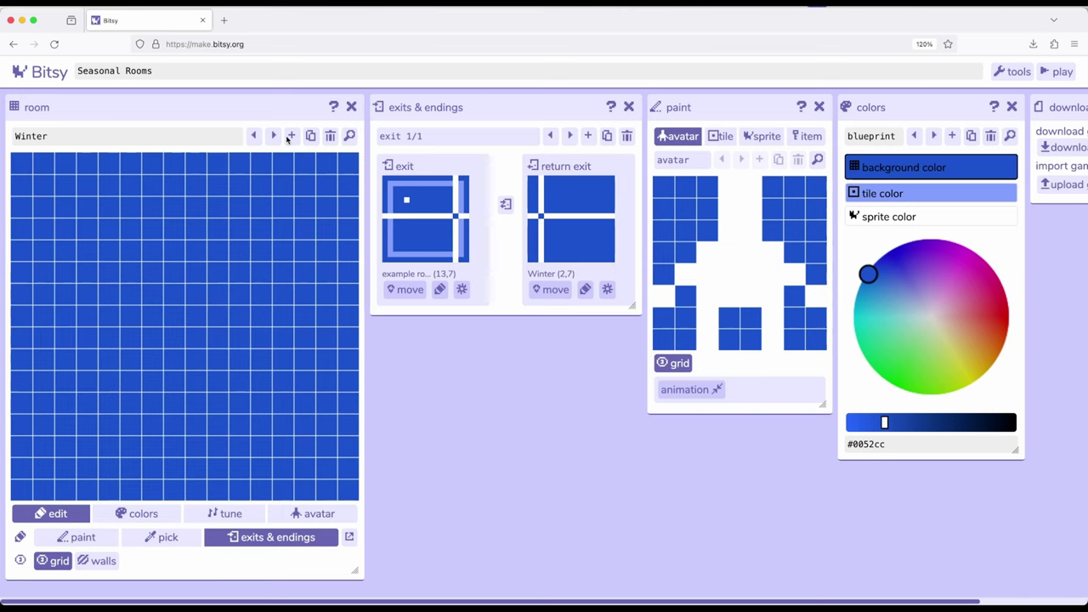
# Add a second two-way exit to the example room and place it at (3,7)
pyautogui.click(256, 140)
pyautogui.click(257, 140)
pyautogui.click(272, 139)
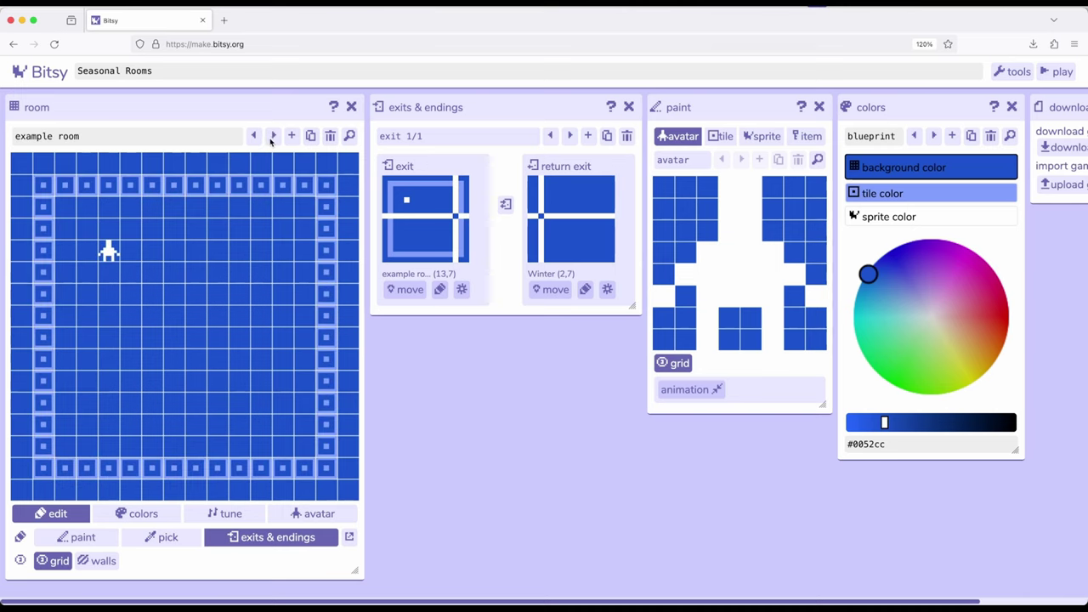
pyautogui.click(590, 138)
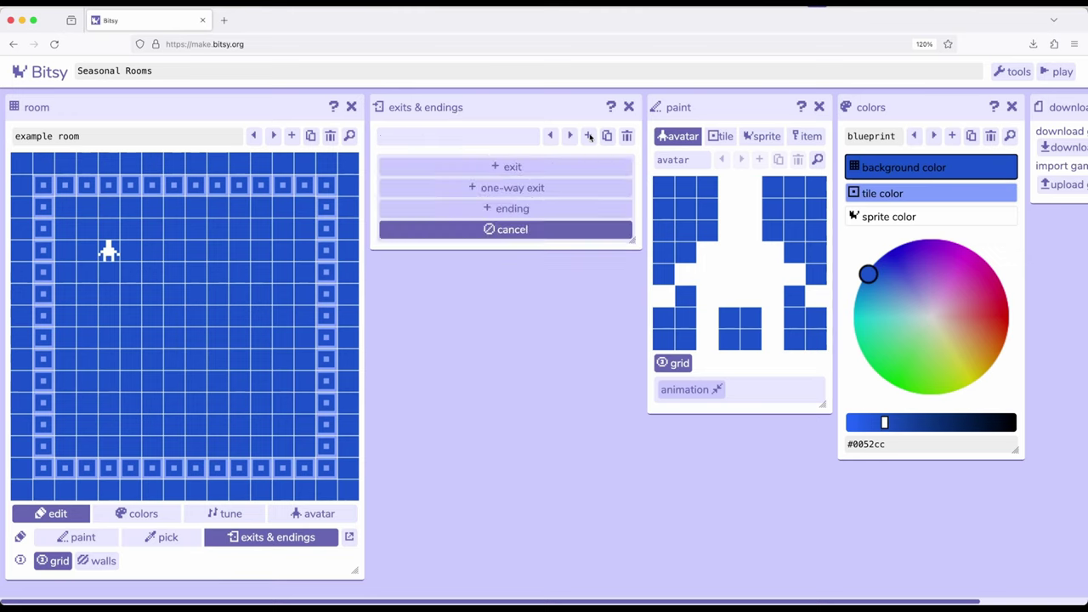
pyautogui.click(489, 170)
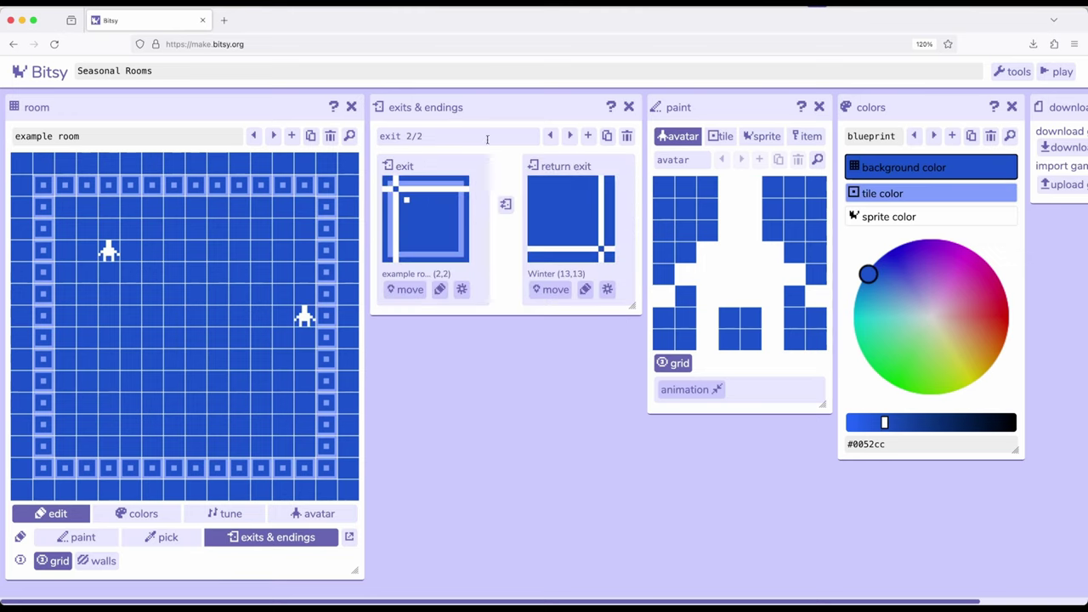
pyautogui.click(409, 291)
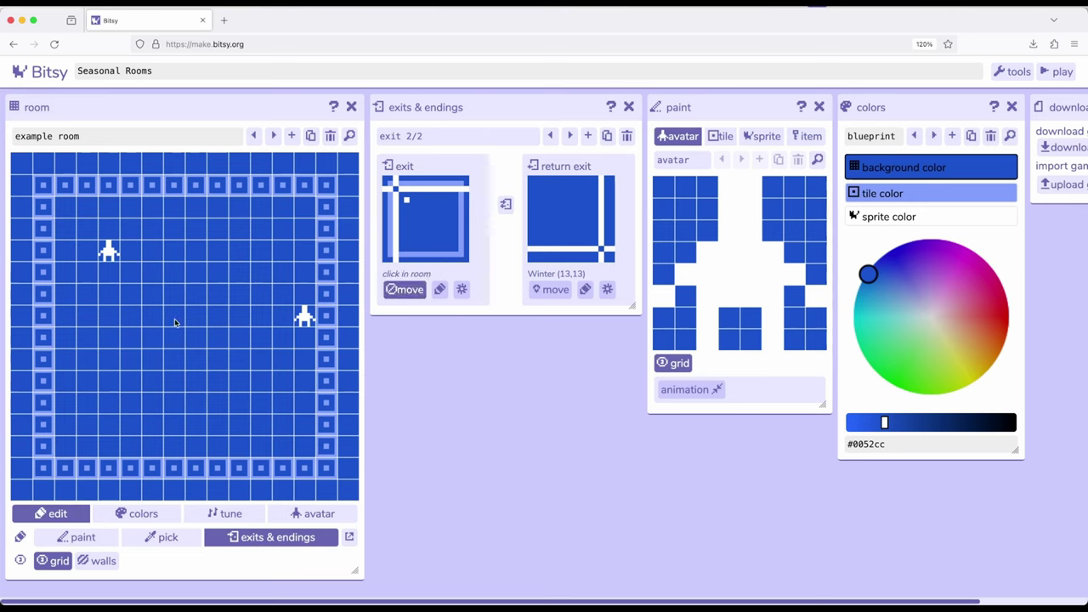
pyautogui.click(86, 319)
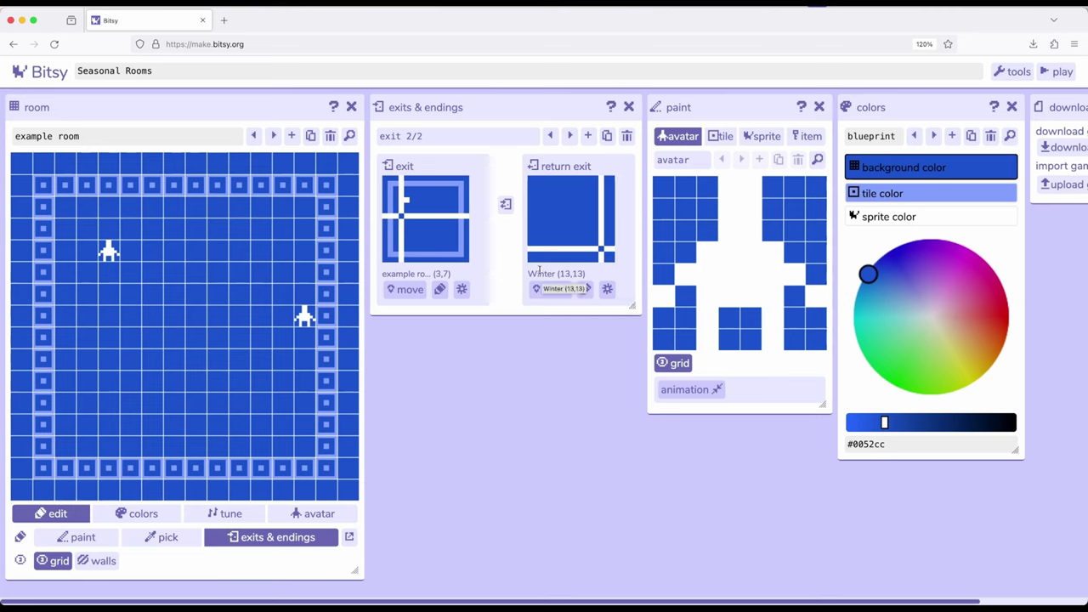
# Place the second exit's return exit in the Spring room at (2,6)
pyautogui.click(273, 136)
pyautogui.click(273, 136)
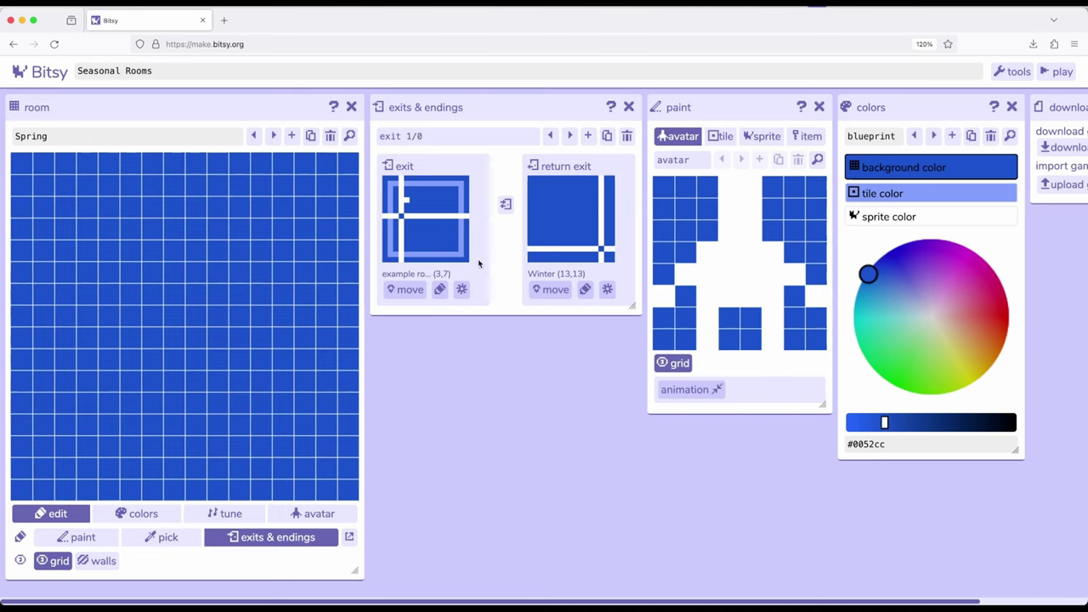
pyautogui.click(553, 292)
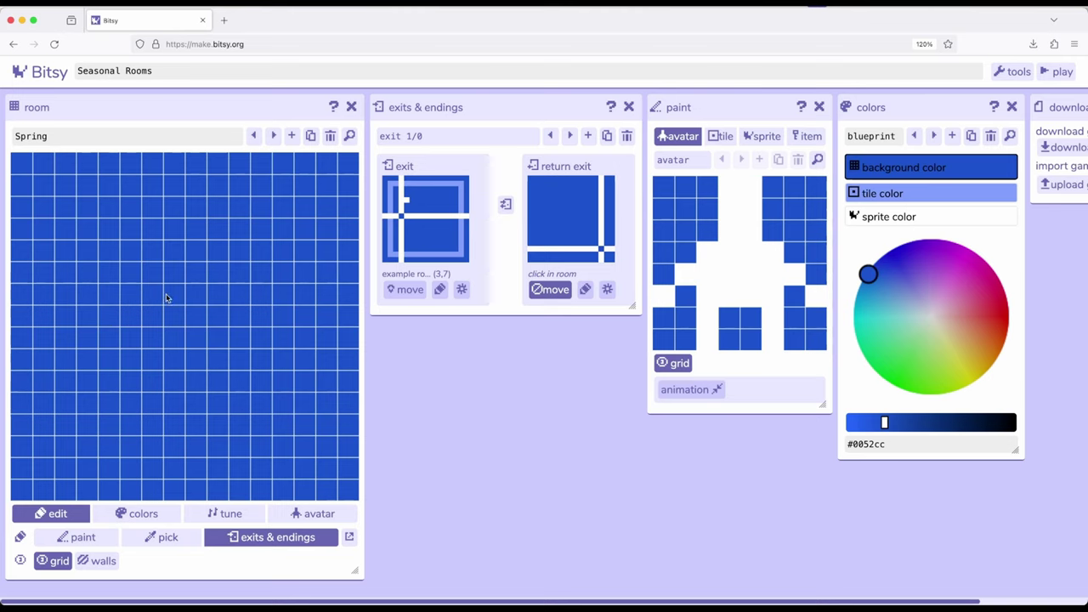
pyautogui.click(70, 302)
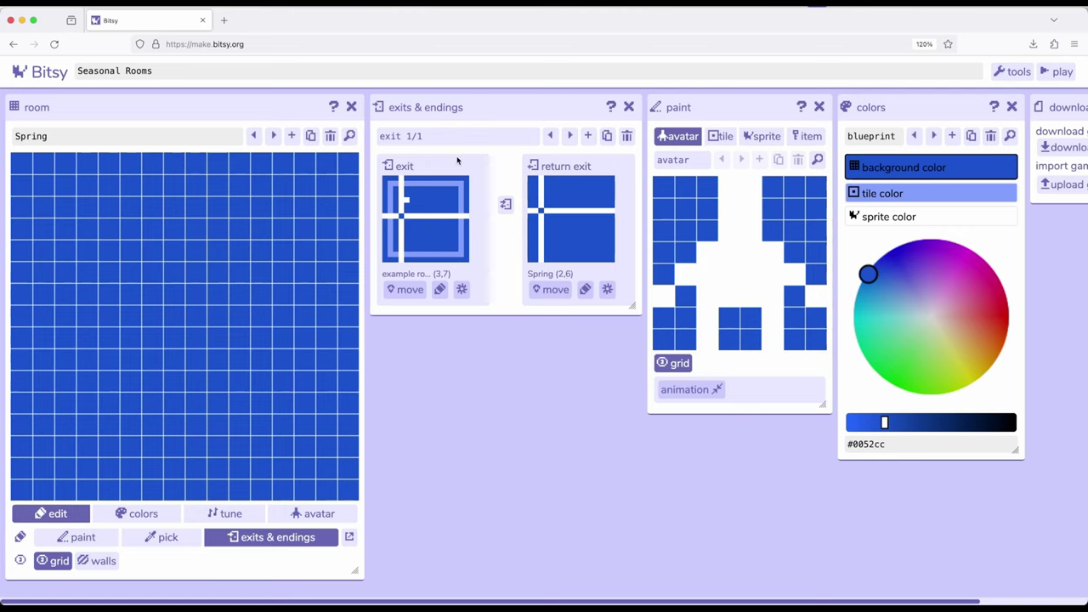
# Check the exits set up in the example, Winter and Spring rooms, ending on the example room
pyautogui.click(253, 137)
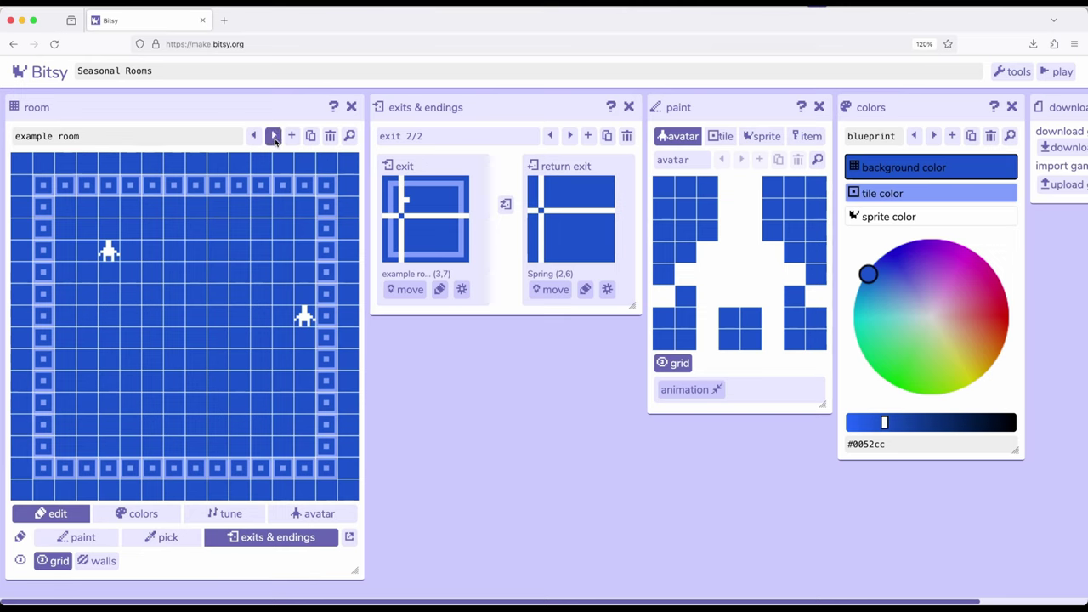
pyautogui.click(272, 137)
pyautogui.click(254, 137)
pyautogui.click(273, 137)
pyautogui.click(273, 137)
pyautogui.click(254, 137)
pyautogui.click(254, 137)
# Close the exits and endings tool, switch the room to painting, and make the block tile a wall
pyautogui.click(91, 539)
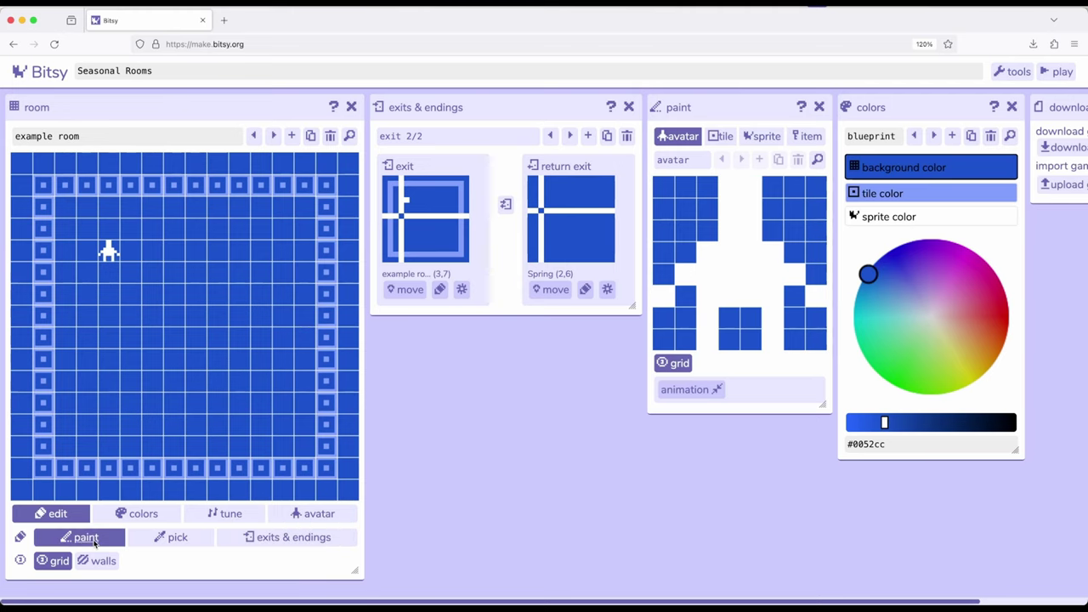
pyautogui.click(629, 107)
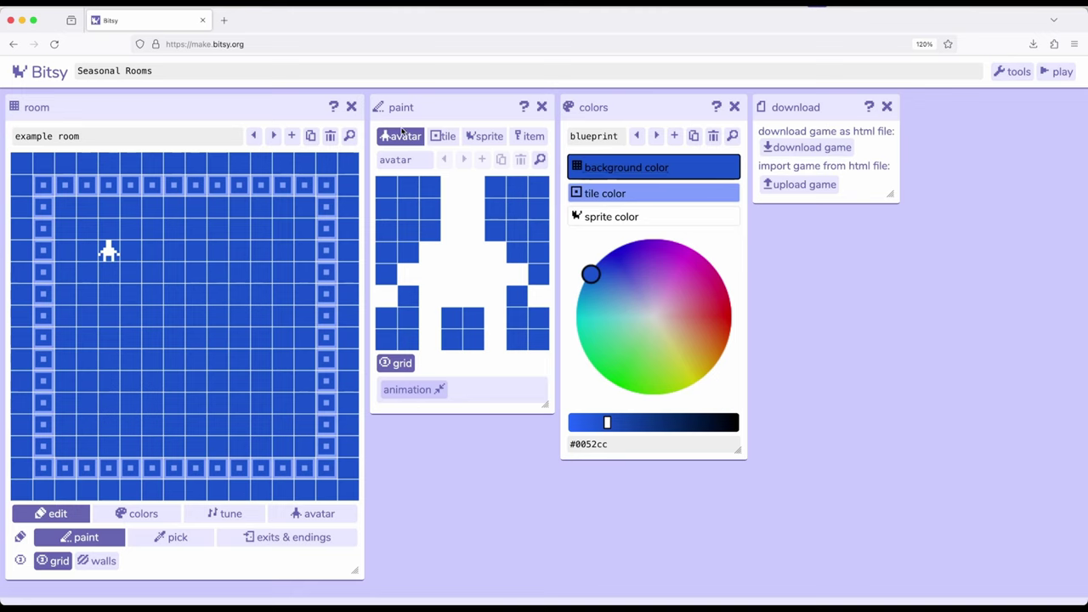
pyautogui.moveTo(444, 110); pyautogui.dragTo(443, 117)
pyautogui.click(446, 136)
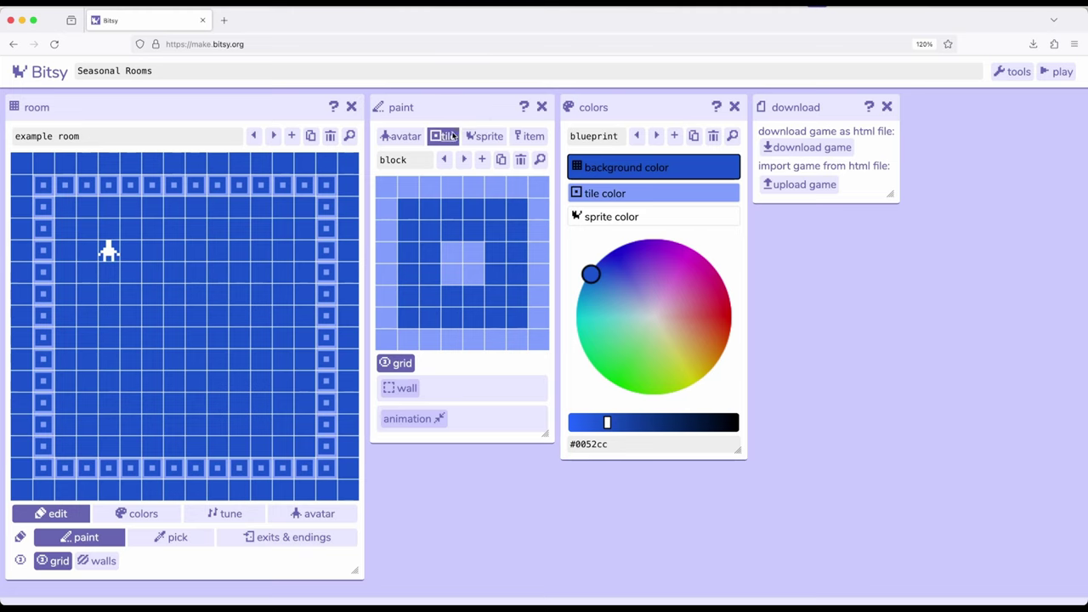
pyautogui.click(407, 389)
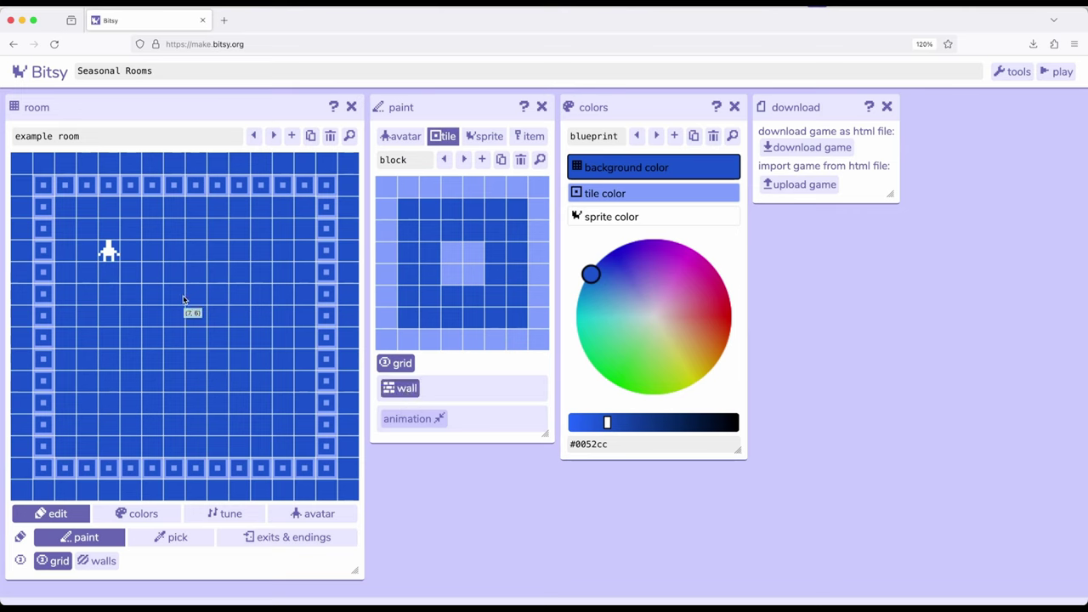
# Create a new tile, draw a filled door shape with cut-off upper corners, and name it "door"
pyautogui.click(482, 160)
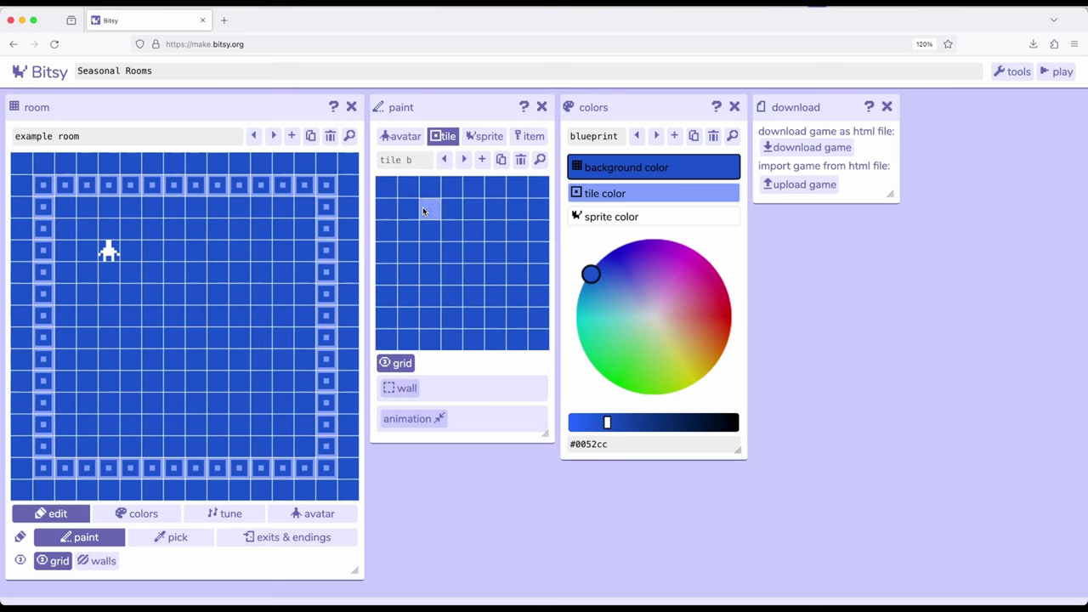
pyautogui.moveTo(423, 207); pyautogui.dragTo(491, 207)
pyautogui.moveTo(413, 231)
pyautogui.mouseDown()
pyautogui.moveTo(414, 337)
pyautogui.moveTo(508, 344)
pyautogui.moveTo(513, 275)
pyautogui.mouseUp()
pyautogui.moveTo(511, 226)
pyautogui.mouseDown()
pyautogui.moveTo(436, 224)
pyautogui.moveTo(433, 266)
pyautogui.moveTo(452, 325)
pyautogui.moveTo(494, 306)
pyautogui.moveTo(502, 286)
pyautogui.moveTo(451, 250)
pyautogui.mouseUp()
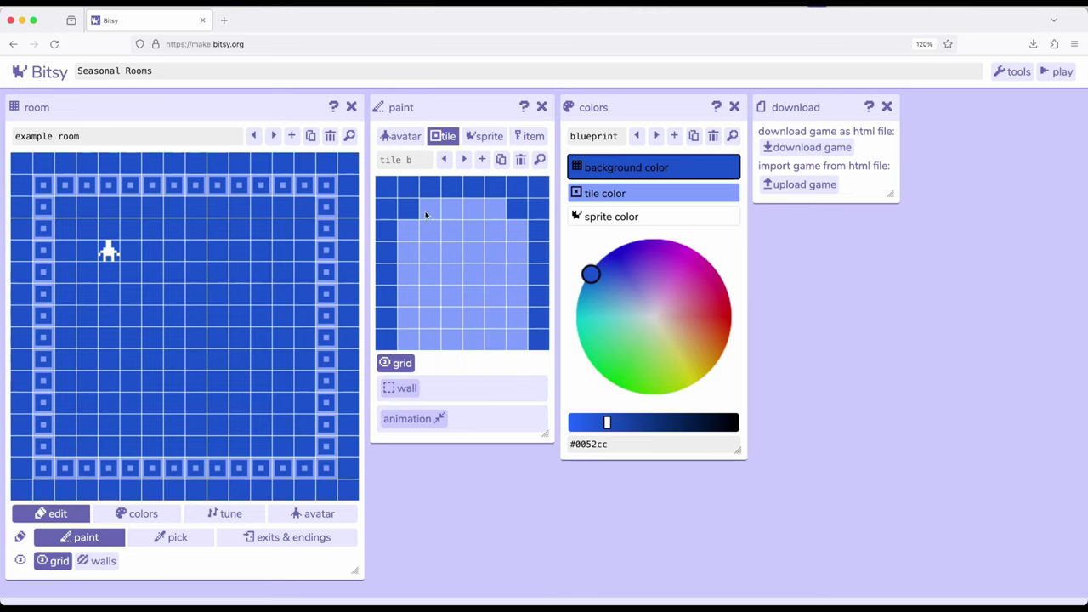
pyautogui.click(398, 161)
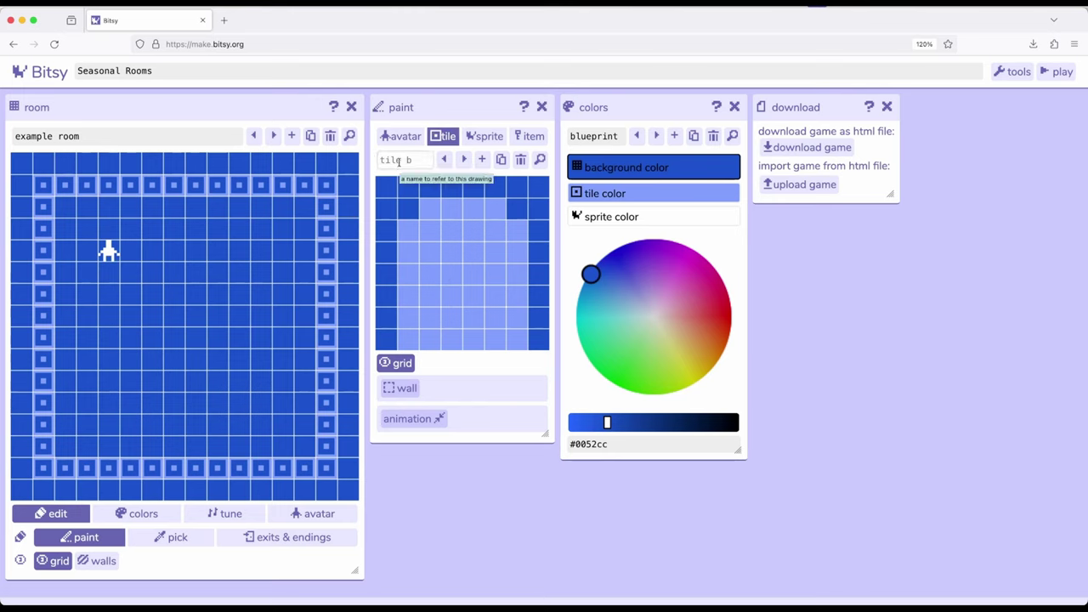
pyautogui.write('door')
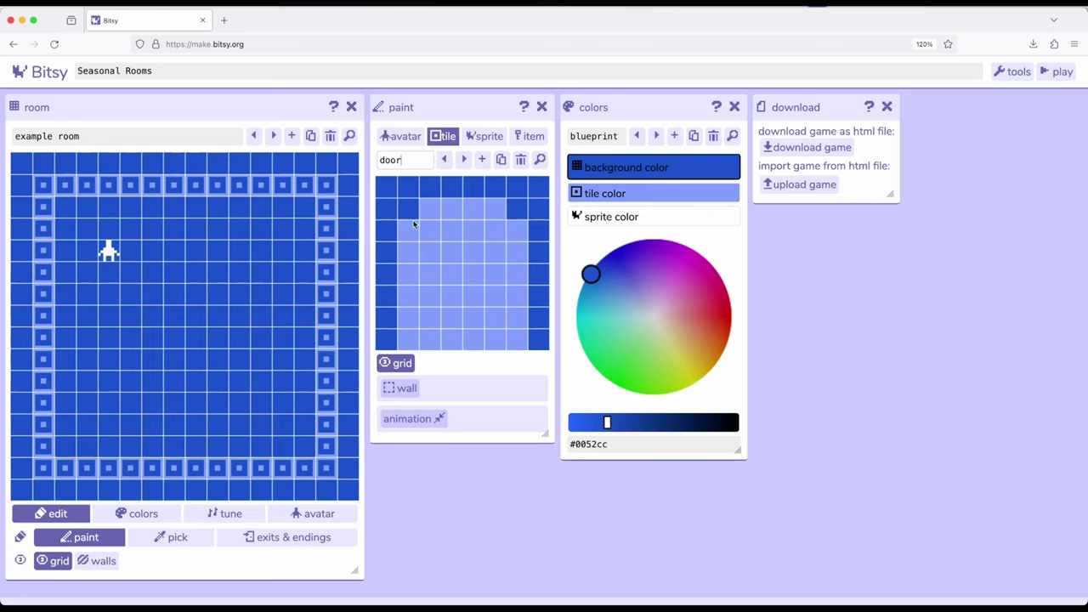
# Paint door tiles in the example room at both exit positions, (13,7) and (3,7), checking each exit's coordinates
pyautogui.click(283, 540)
pyautogui.click(349, 537)
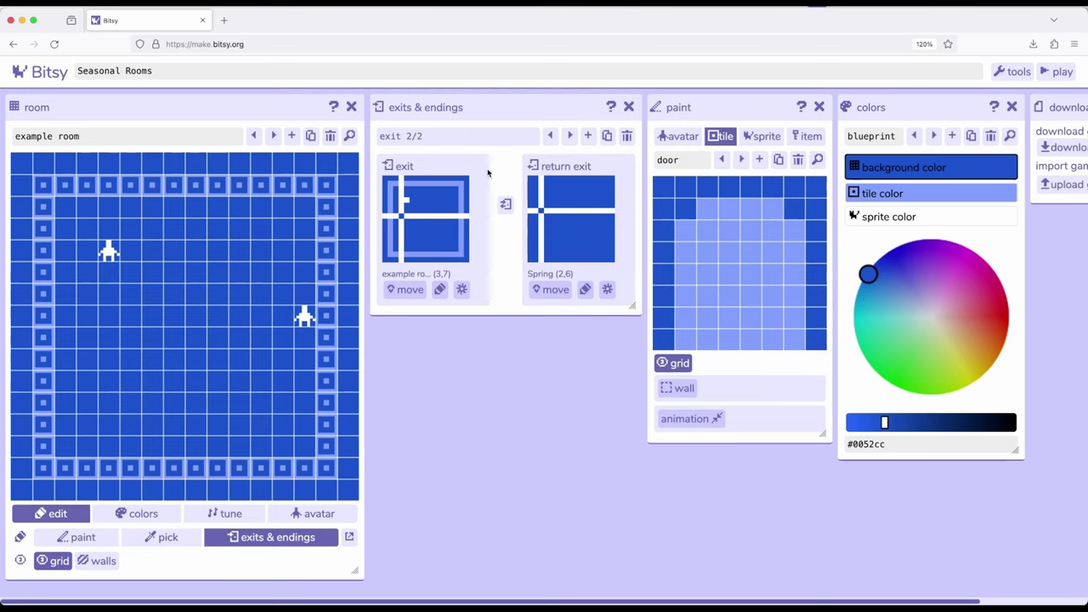
pyautogui.click(550, 136)
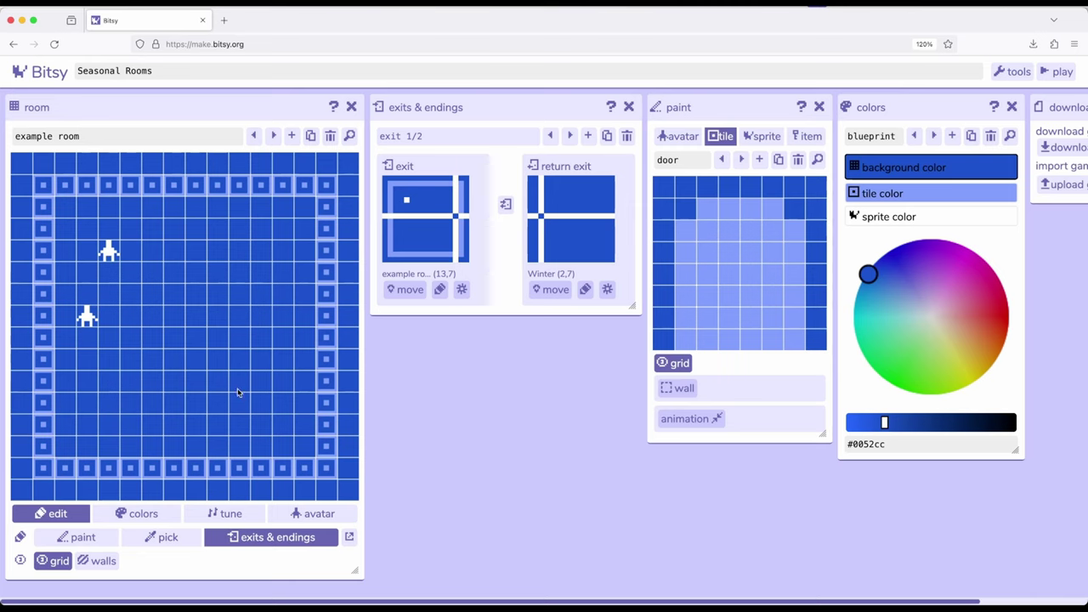
pyautogui.click(82, 537)
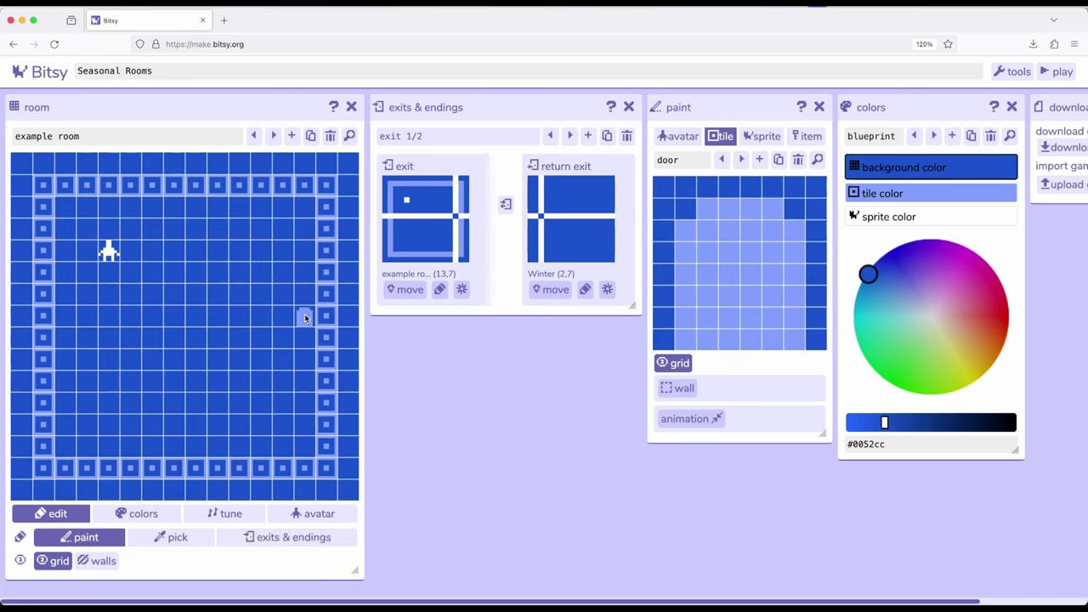
pyautogui.click(571, 136)
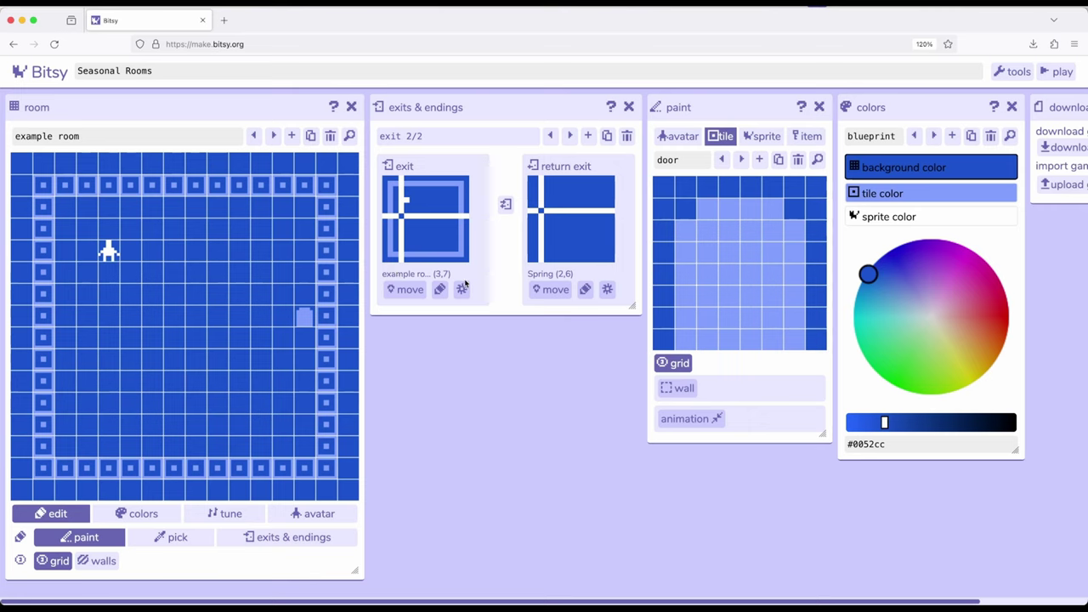
pyautogui.click(94, 317)
# Place a door tile in the Winter room on its exit at (2,7)
pyautogui.click(275, 137)
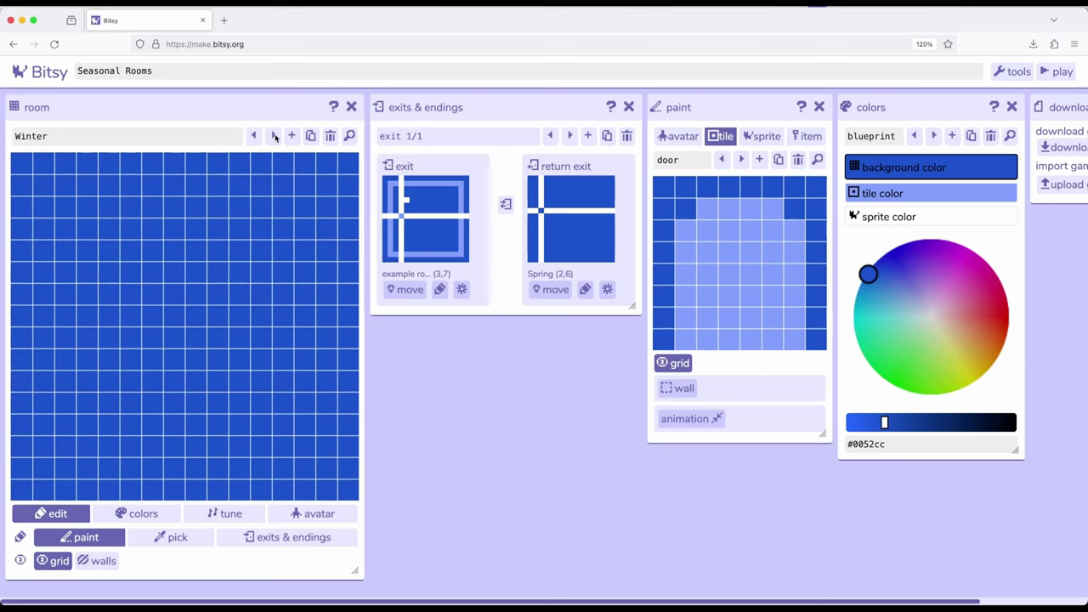
pyautogui.click(552, 137)
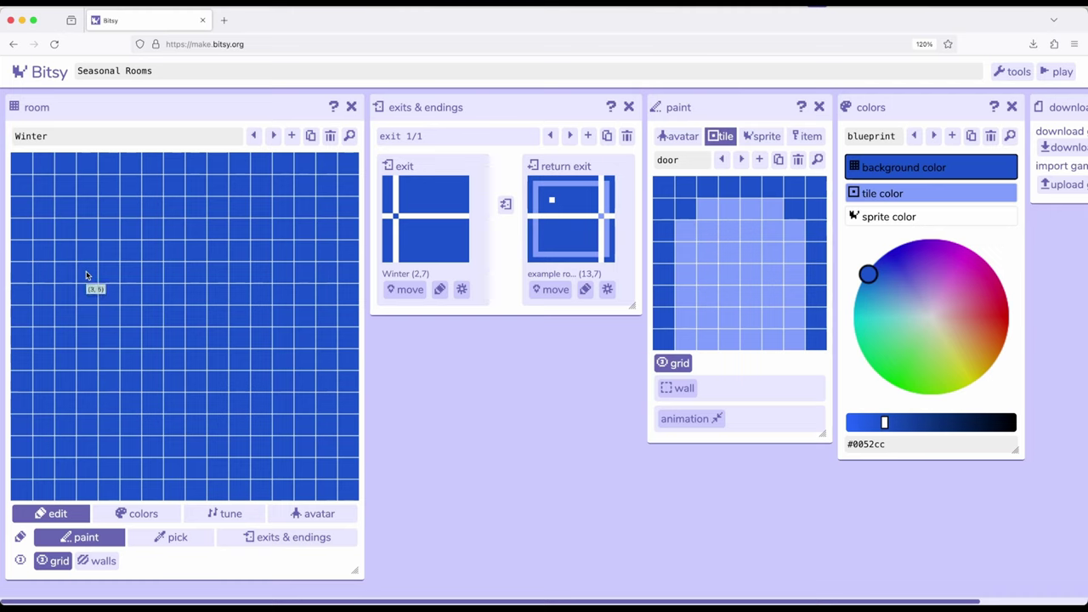
pyautogui.click(66, 319)
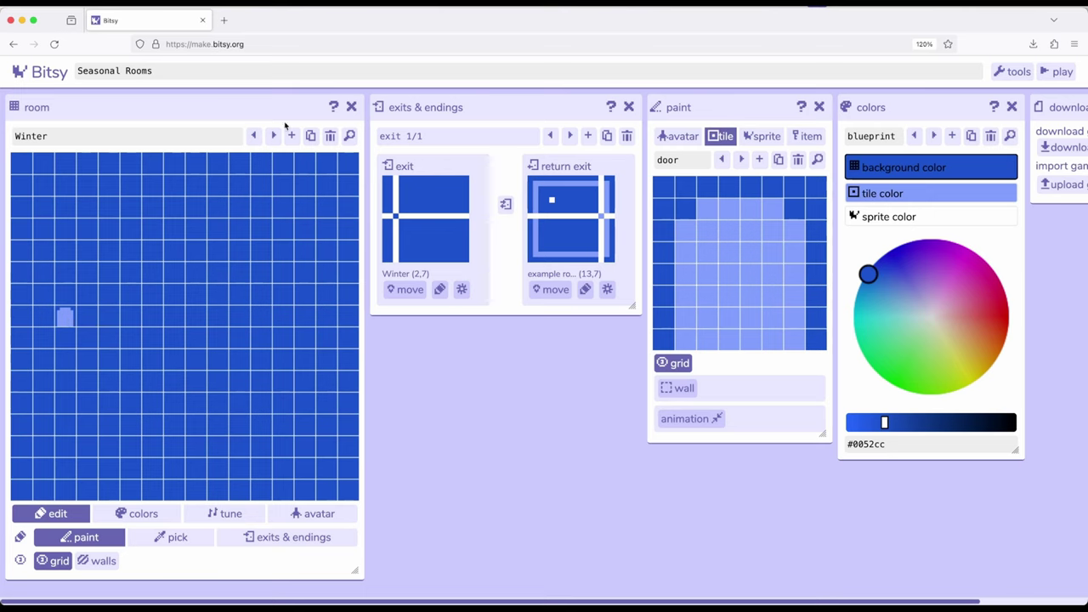
# Place a door tile in the Spring room on its exit at (2,6)
pyautogui.click(273, 136)
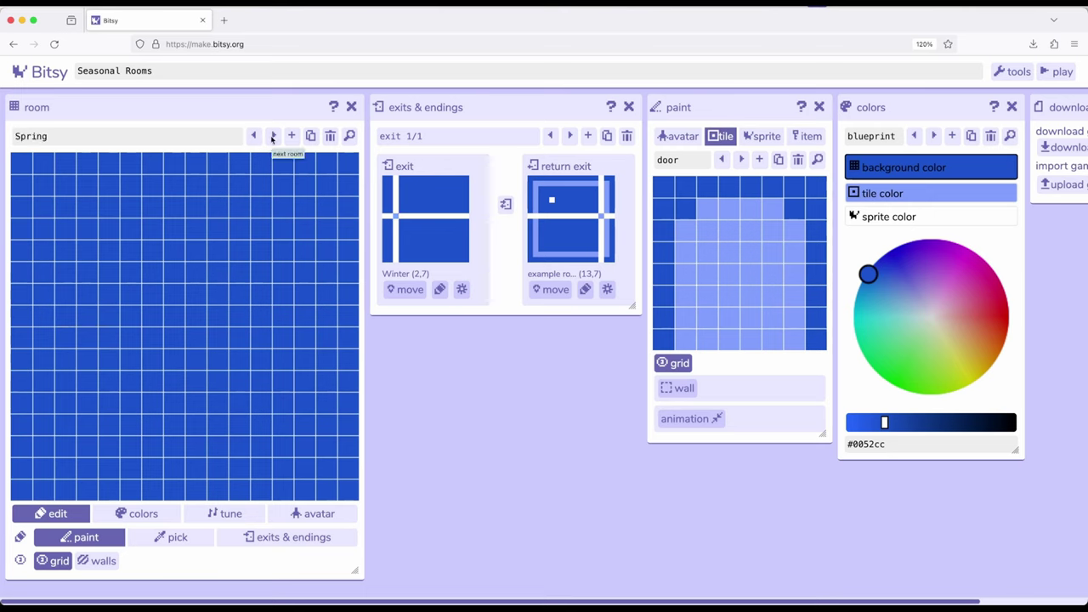
pyautogui.click(573, 138)
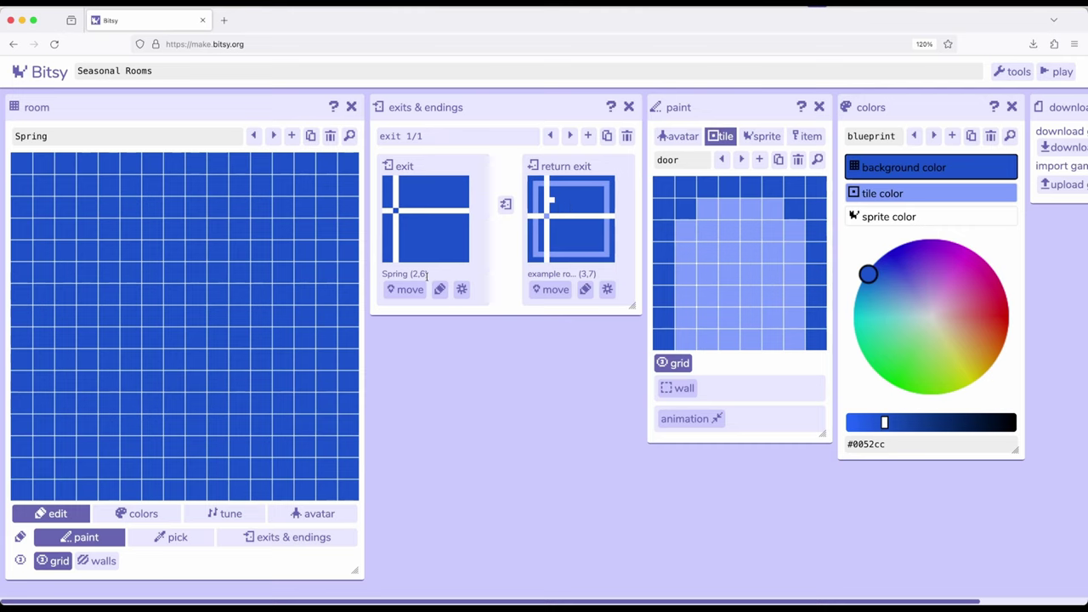
pyautogui.click(72, 296)
# Play the game, advance past the title, and walk the avatar through the eastern door into the Winter room
pyautogui.click(1055, 73)
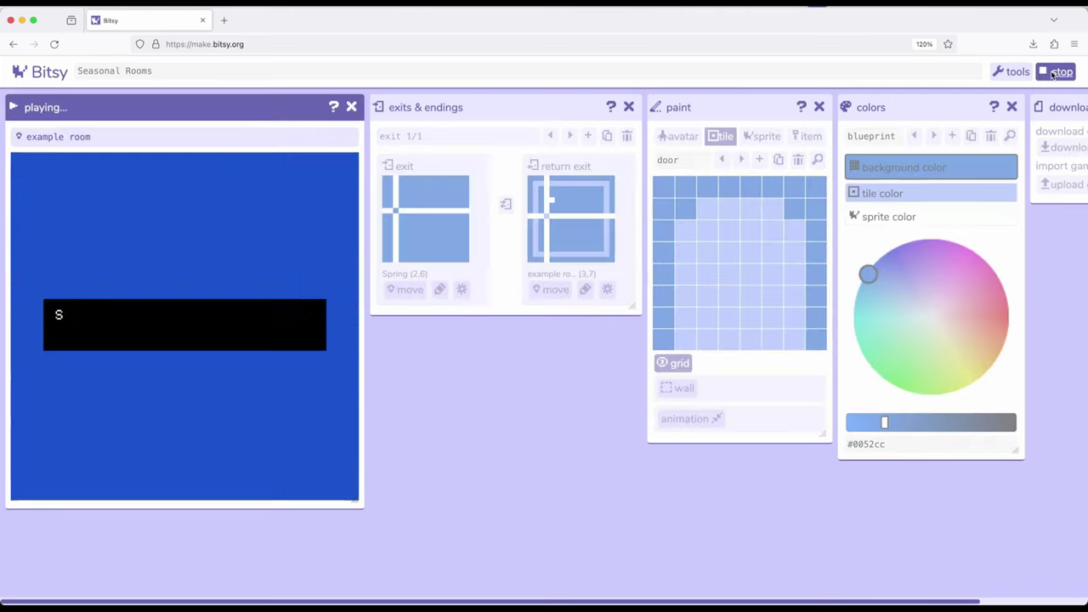
pyautogui.click(225, 293)
pyautogui.press('Right')
pyautogui.press('Right')
pyautogui.press('Down')
pyautogui.press('Down')
pyautogui.press('Right')
pyautogui.press('Right')
pyautogui.press('Right')
pyautogui.press('Right')
pyautogui.press('Right')
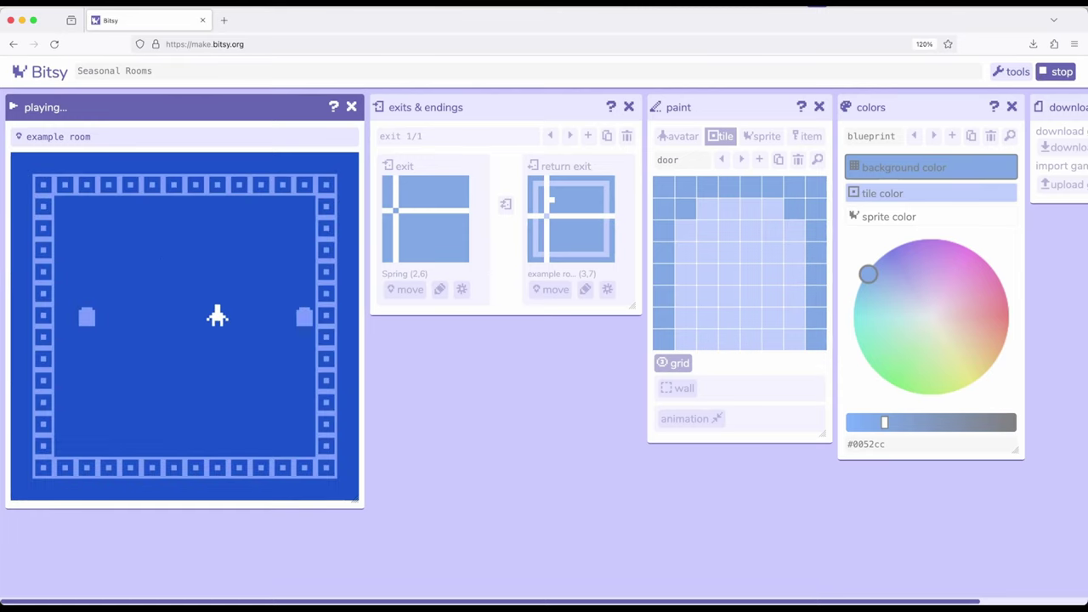
pyautogui.press('Right')
pyautogui.press('Right')
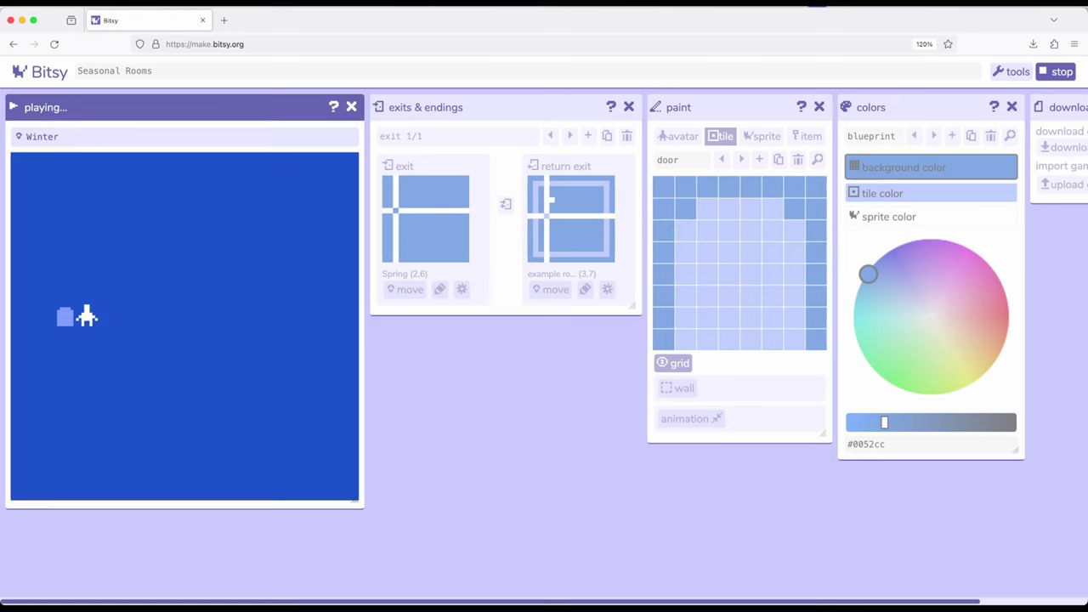
# Walk the avatar back out of Winter and across the example room through the western door to test the Spring exit
pyautogui.press('Left')
pyautogui.press('Left')
pyautogui.press('Left')
pyautogui.press('Left')
pyautogui.press('Left')
pyautogui.press('Left')
pyautogui.press('Left')
pyautogui.press('Left')
pyautogui.press('Left')
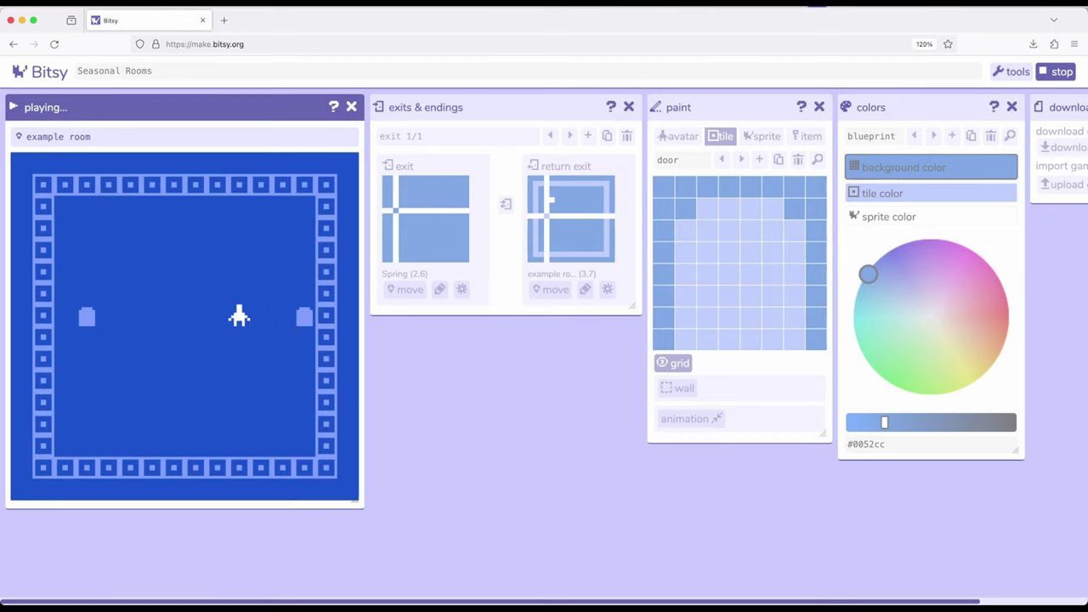
pyautogui.press('Left')
pyautogui.press('Left')
pyautogui.press('Right')
pyautogui.press('Left')
pyautogui.press('Right')
pyautogui.press('Right')
pyautogui.press('Left')
pyautogui.press('Left')
pyautogui.press('Right')
pyautogui.press('Up')
pyautogui.press('Left')
pyautogui.press('Left')
pyautogui.press('Down')
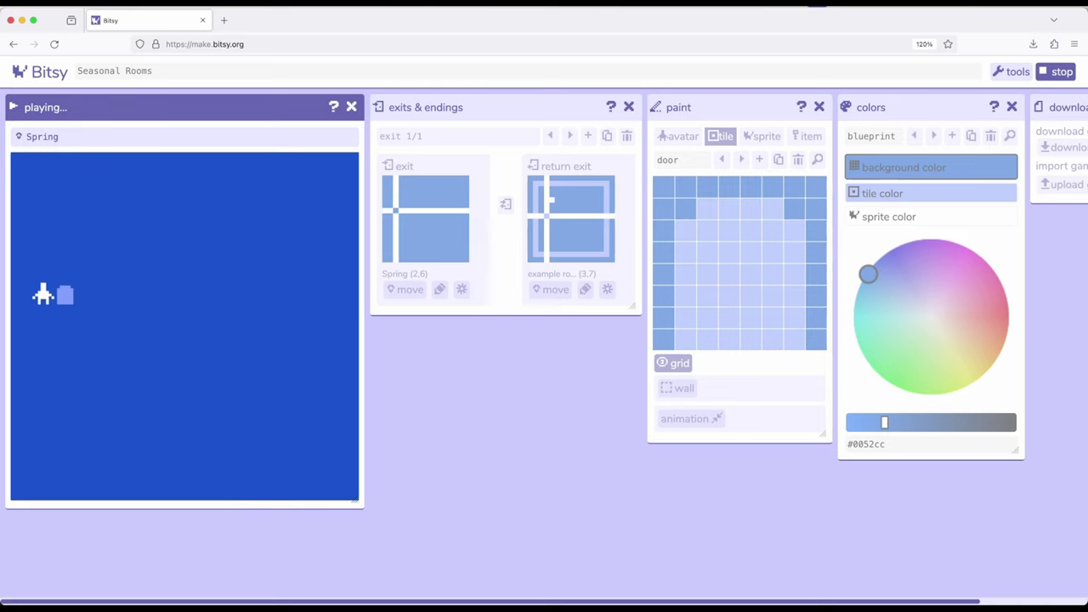
# Walk the avatar out of Spring, move around the example room to keep testing, and stop the game
pyautogui.press('Right')
pyautogui.press('Right')
pyautogui.press('Right')
pyautogui.press('Right')
pyautogui.press('Right')
pyautogui.press('Right')
pyautogui.press('Right')
pyautogui.press('Right')
pyautogui.press('Right')
pyautogui.press('Right')
pyautogui.press('Right')
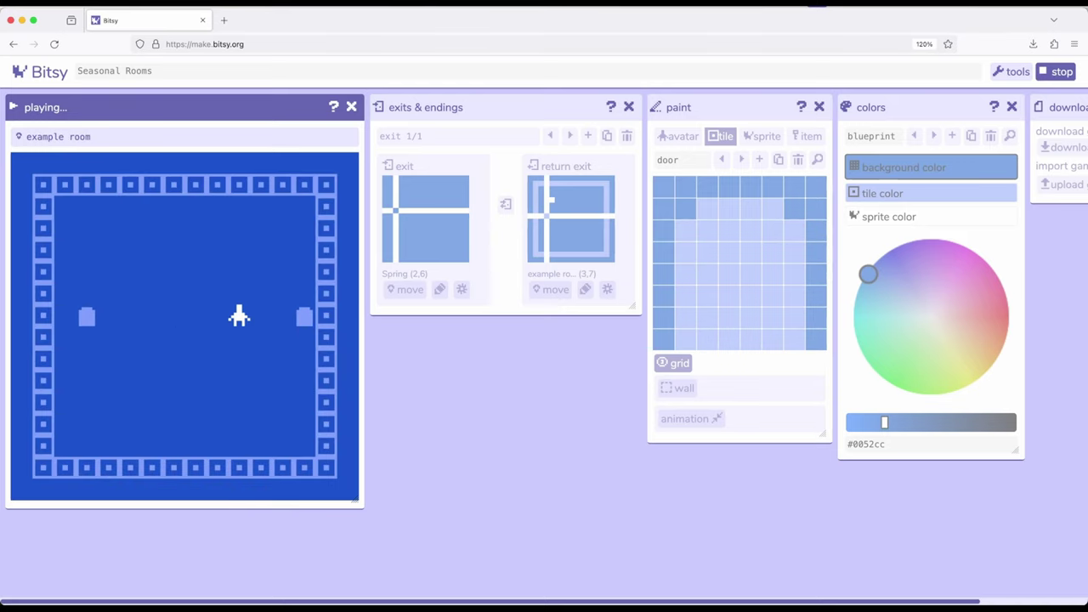
pyautogui.press('Left')
pyautogui.press('Right')
pyautogui.press('Right')
pyautogui.press('Left')
pyautogui.press('Right')
pyautogui.press('Left')
pyautogui.press('Left')
pyautogui.press('Down')
pyautogui.press('Down')
pyautogui.press('Right')
pyautogui.press('Down')
pyautogui.press('Down')
pyautogui.press('Down')
pyautogui.press('Down')
pyautogui.press('Left')
pyautogui.press('Left')
pyautogui.press('Left')
pyautogui.press('Left')
pyautogui.press('Left')
pyautogui.press('Up')
pyautogui.click(1056, 71)
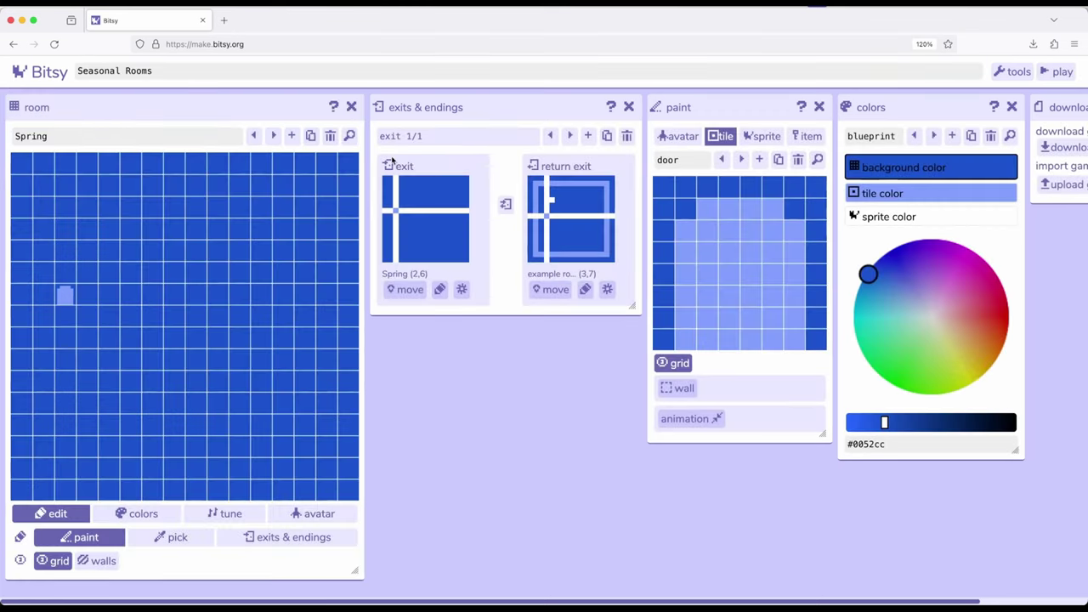
# Close the exits and endings tool and enclose the Winter room with block tiles in a rectangle from (1,4) to (13,10)
pyautogui.click(254, 136)
pyautogui.click(254, 136)
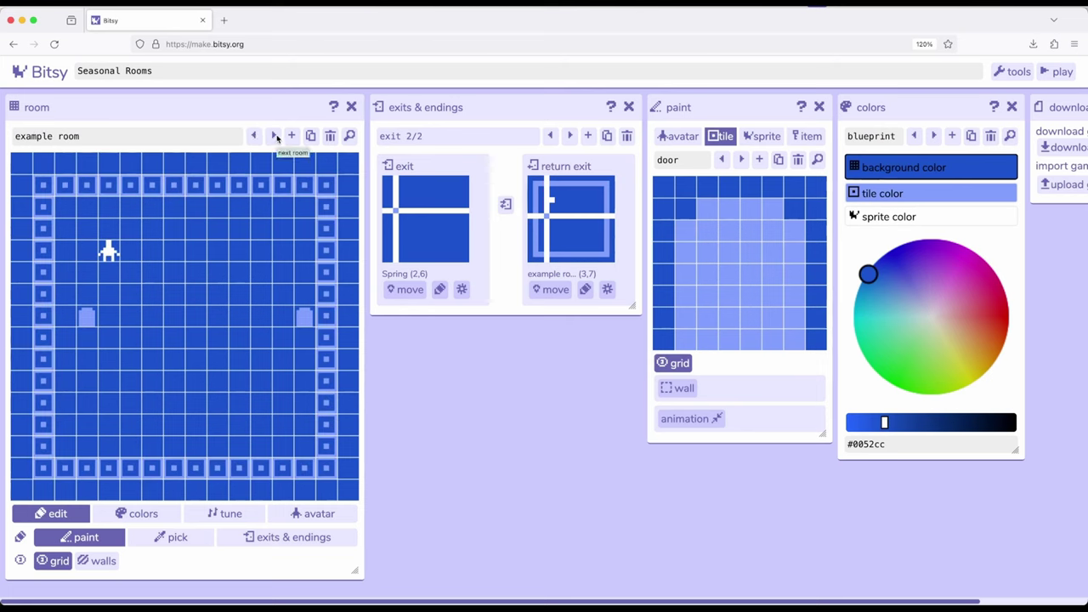
pyautogui.click(275, 136)
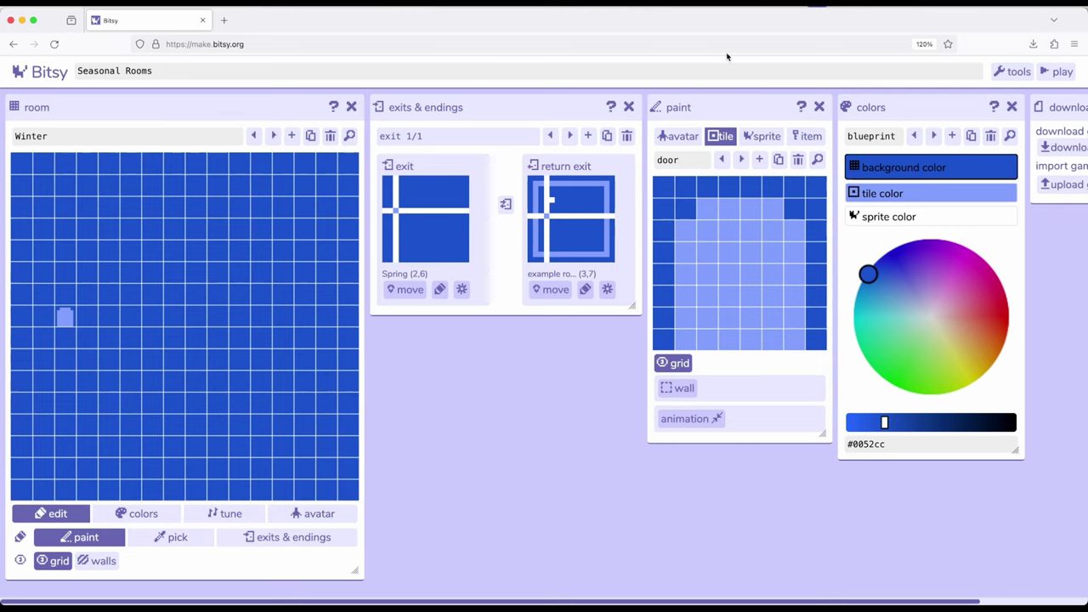
pyautogui.moveTo(718, 118); pyautogui.dragTo(642, 106)
pyautogui.click(629, 107)
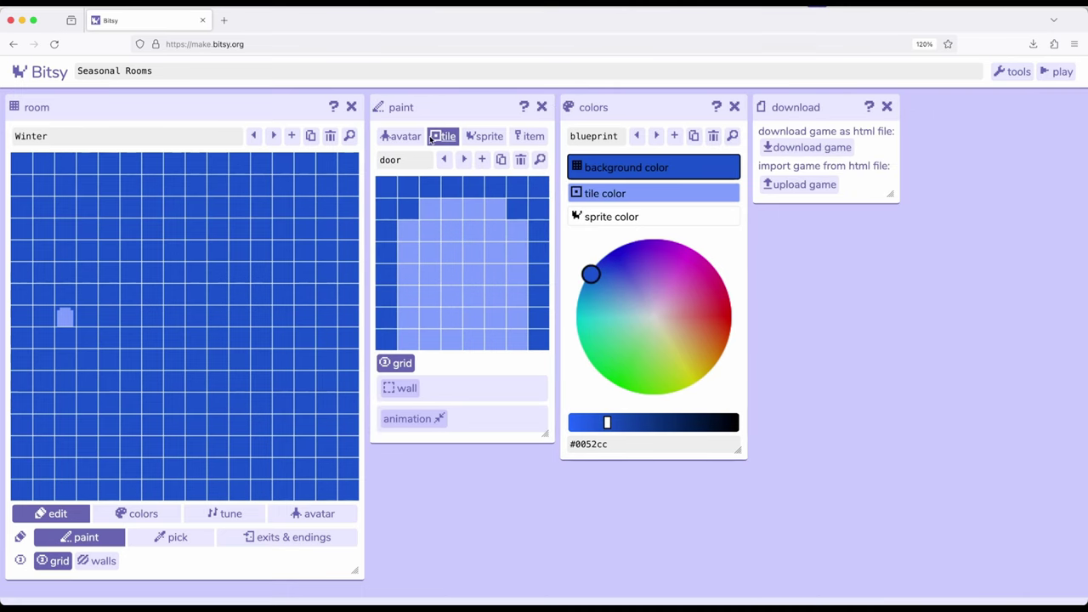
pyautogui.click(443, 161)
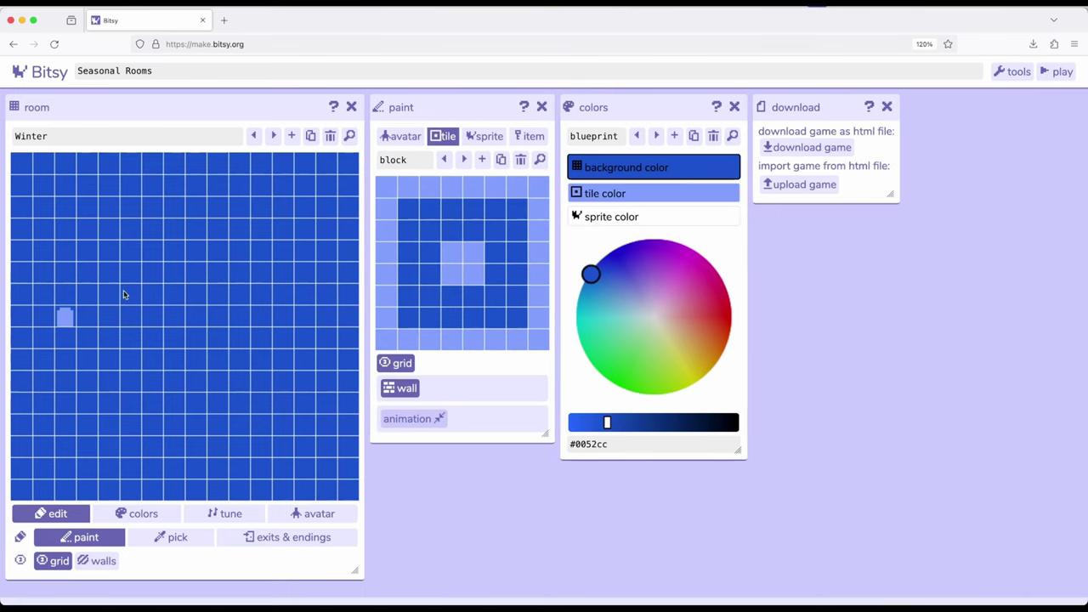
pyautogui.moveTo(43, 250)
pyautogui.mouseDown()
pyautogui.moveTo(305, 254)
pyautogui.moveTo(310, 374)
pyautogui.moveTo(35, 391)
pyautogui.moveTo(43, 294)
pyautogui.mouseUp()
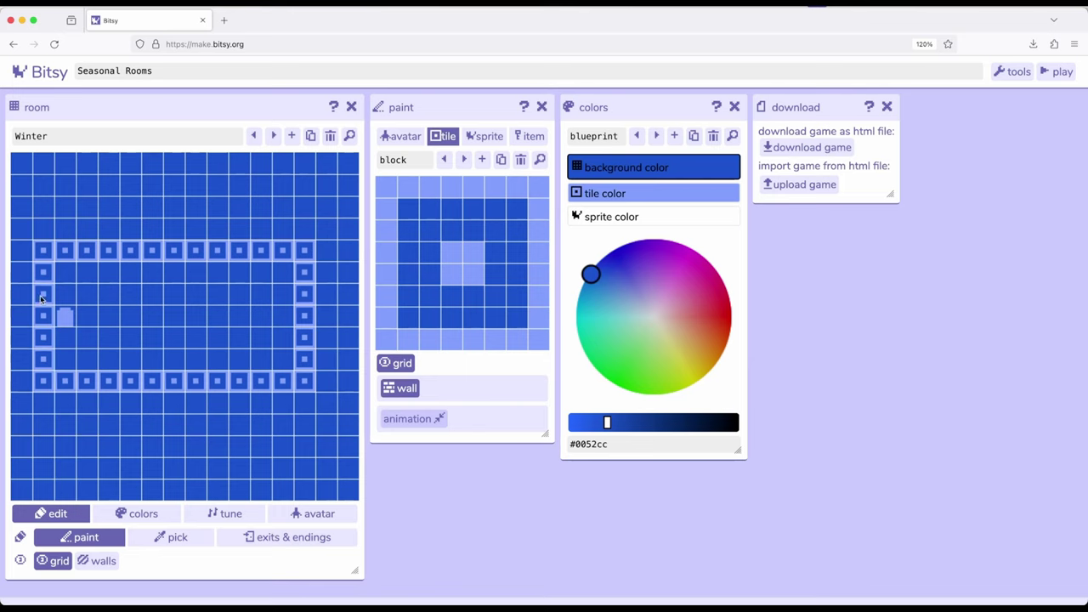
# Enclose the Spring room with block tiles in a rectangle from (1,4) to (13,9)
pyautogui.click(277, 136)
pyautogui.moveTo(43, 249); pyautogui.dragTo(65, 357)
pyautogui.moveTo(76, 295)
pyautogui.mouseDown()
pyautogui.moveTo(72, 340)
pyautogui.moveTo(55, 342)
pyautogui.moveTo(43, 324)
pyautogui.moveTo(50, 360)
pyautogui.moveTo(310, 362)
pyautogui.mouseUp()
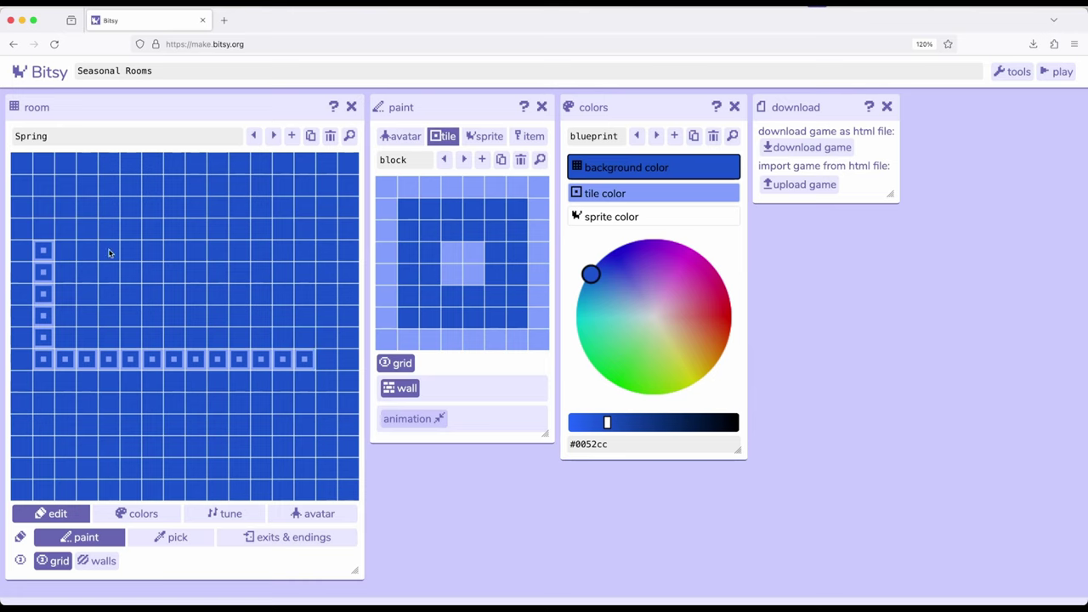
pyautogui.moveTo(73, 251)
pyautogui.mouseDown()
pyautogui.moveTo(224, 235)
pyautogui.moveTo(307, 251)
pyautogui.moveTo(325, 274)
pyautogui.moveTo(305, 304)
pyautogui.moveTo(302, 344)
pyautogui.mouseUp()
pyautogui.moveTo(326, 274); pyautogui.dragTo(327, 248)
pyautogui.moveTo(192, 252); pyautogui.dragTo(242, 252)
pyautogui.click(239, 230)
pyautogui.click(216, 229)
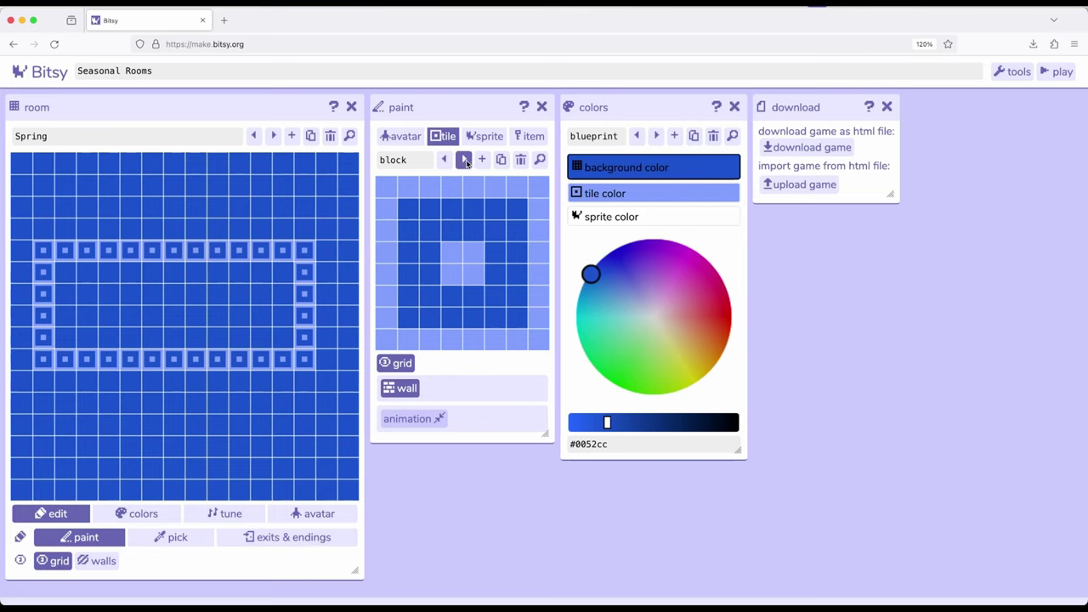
# Repaint the Spring room's door tile at (2,6), then reselect the block tile and go back to the example room
pyautogui.click(463, 159)
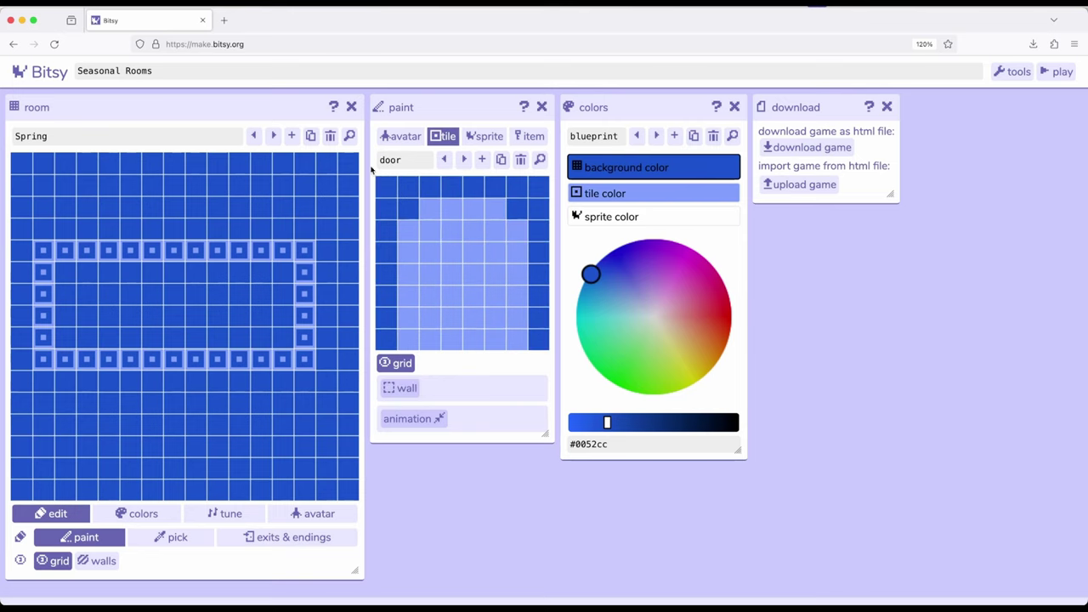
pyautogui.click(65, 298)
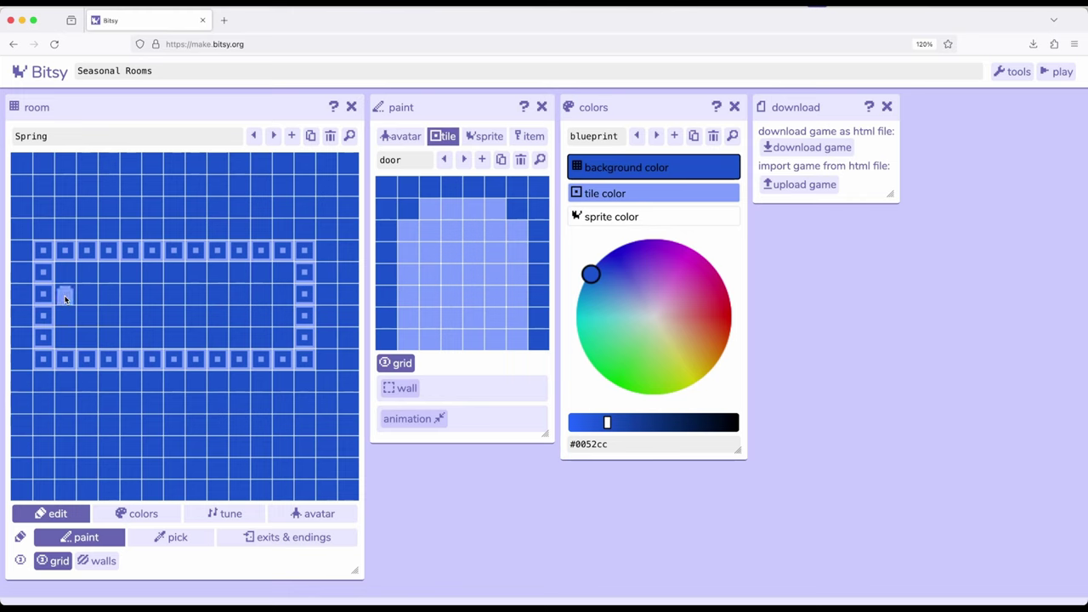
pyautogui.click(445, 160)
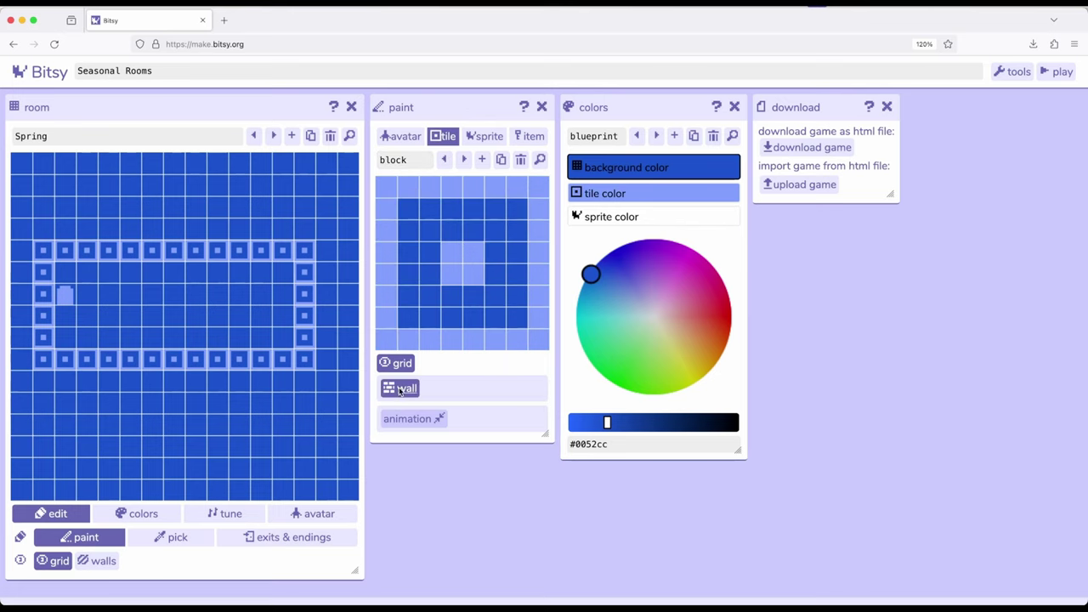
pyautogui.click(254, 136)
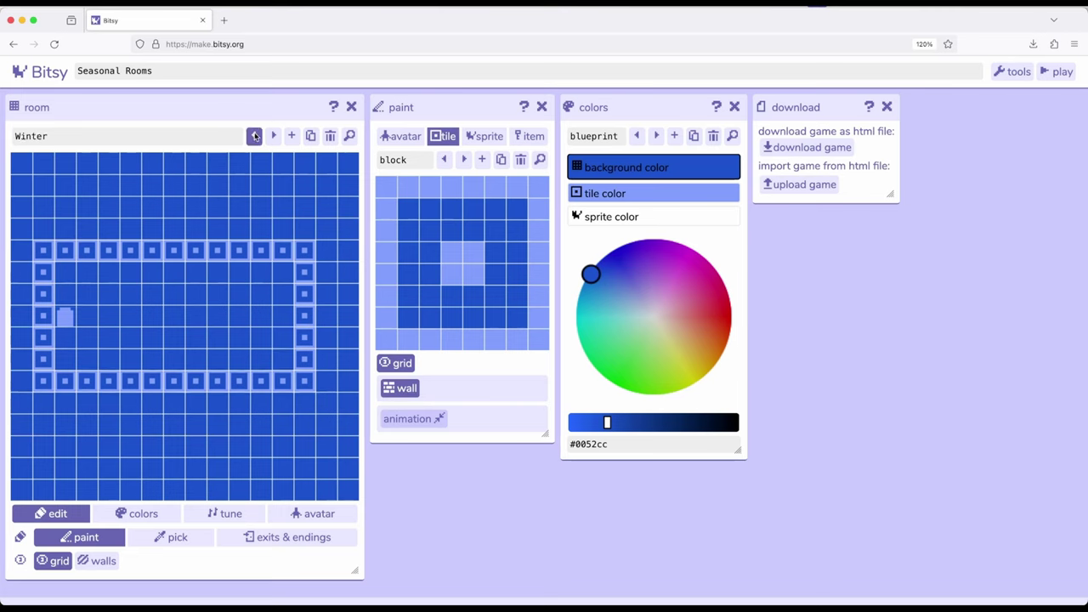
pyautogui.click(254, 136)
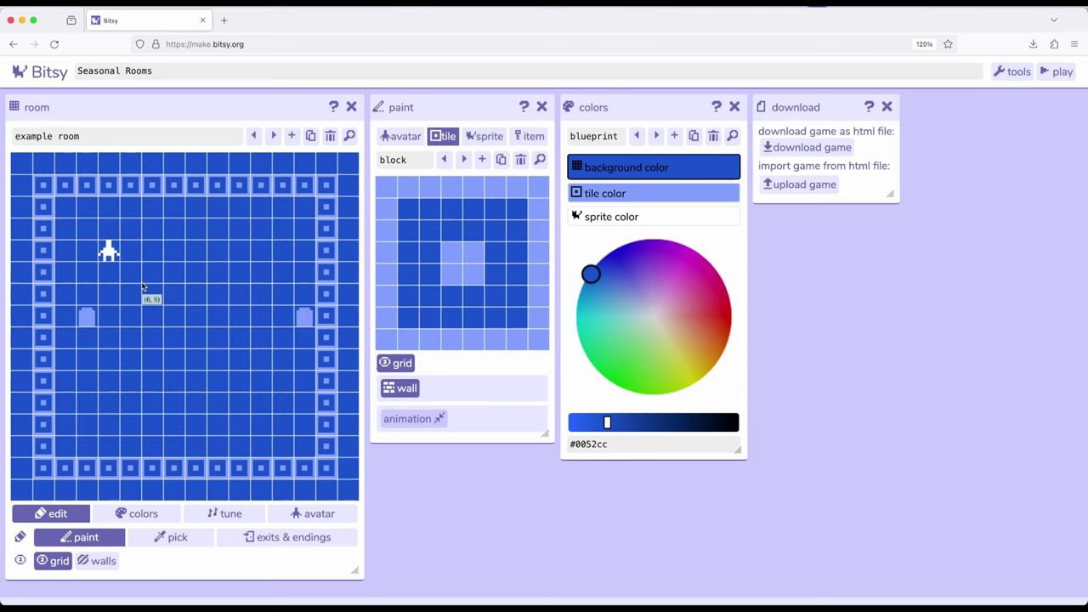
# Create a new color palette named "Winter" and set its background color to a bright blue
pyautogui.moveTo(223, 108); pyautogui.dragTo(222, 107)
pyautogui.moveTo(635, 105); pyautogui.dragTo(633, 113)
pyautogui.click(675, 136)
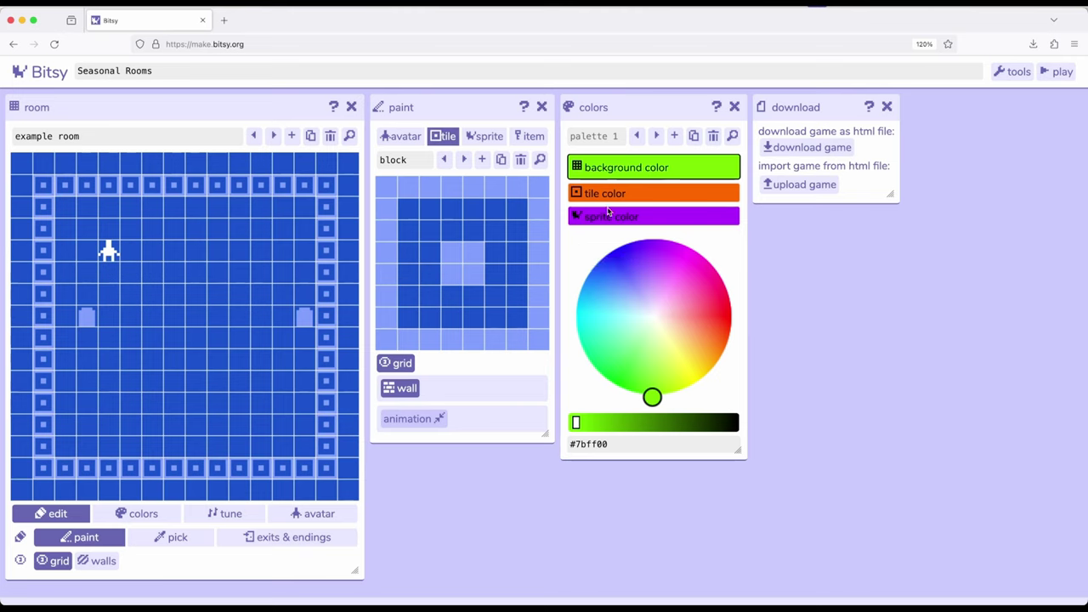
pyautogui.click(599, 140)
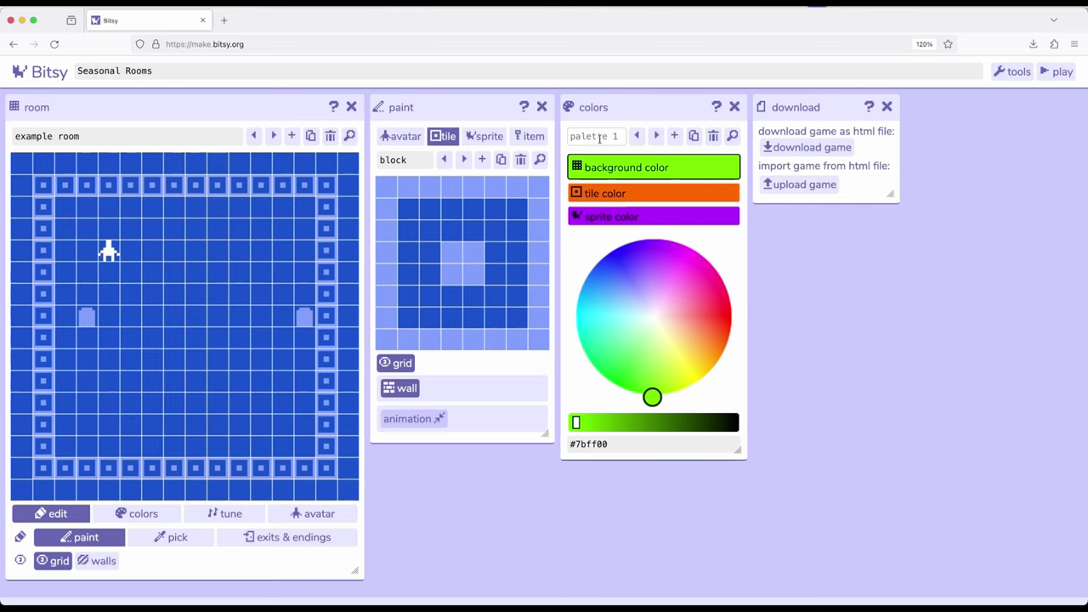
pyautogui.write('Winter')
pyautogui.moveTo(652, 397); pyautogui.dragTo(596, 270)
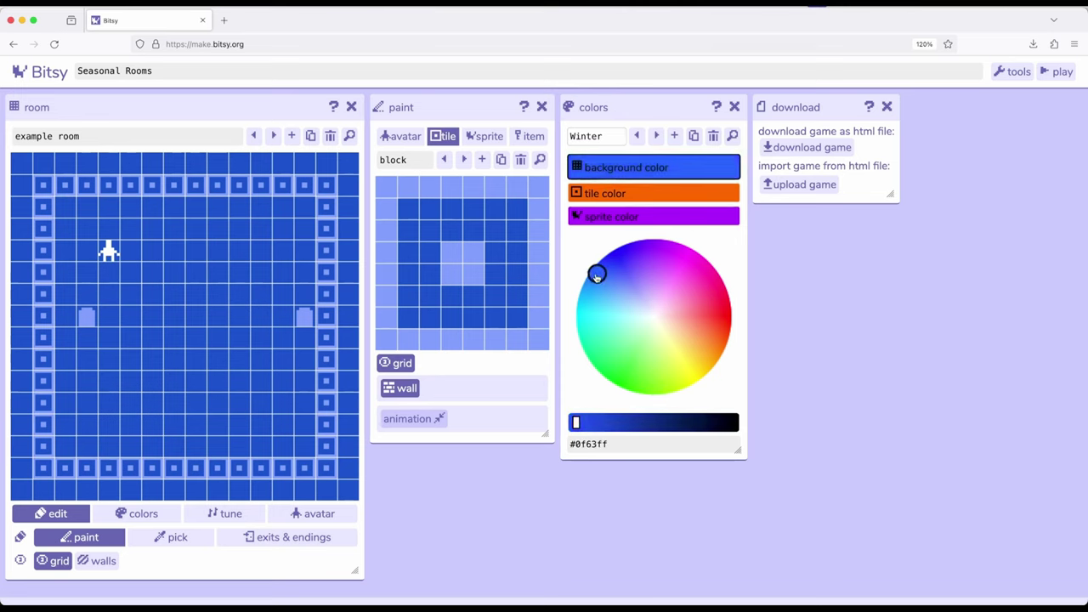
# Set the Winter palette's tile color to near-white #f9f3ff and its sprite color to light blue #5da6ff
pyautogui.click(606, 195)
pyautogui.moveTo(721, 352); pyautogui.dragTo(653, 316)
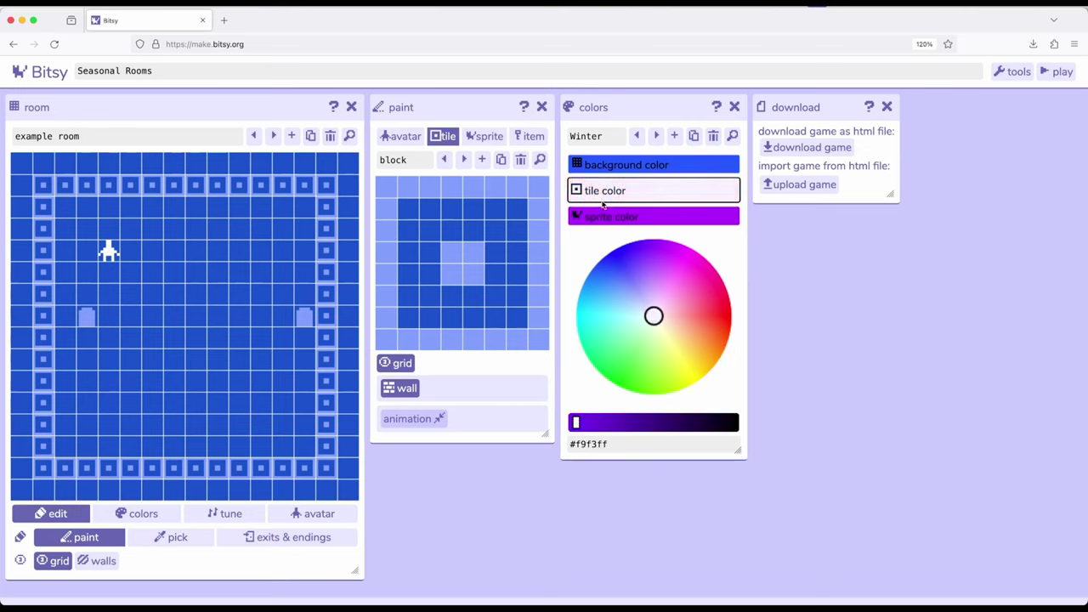
pyautogui.click(609, 219)
pyautogui.moveTo(664, 246); pyautogui.dragTo(612, 294)
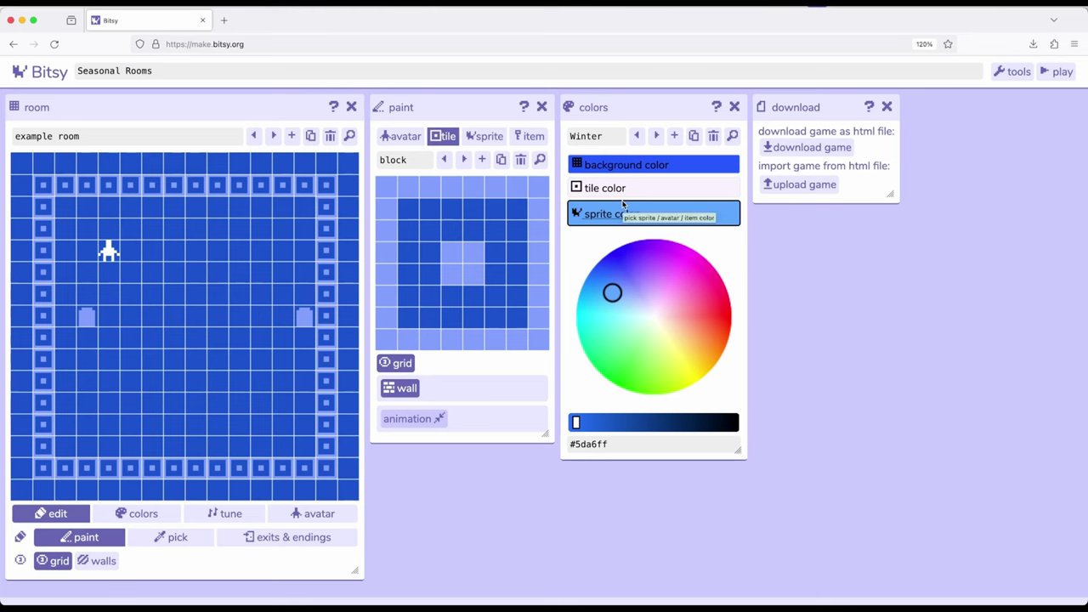
pyautogui.scroll(-1, 170, 107)
pyautogui.scroll(1, 170, 107)
# Switch to the Winter room and assign the Winter color palette to it
pyautogui.click(272, 136)
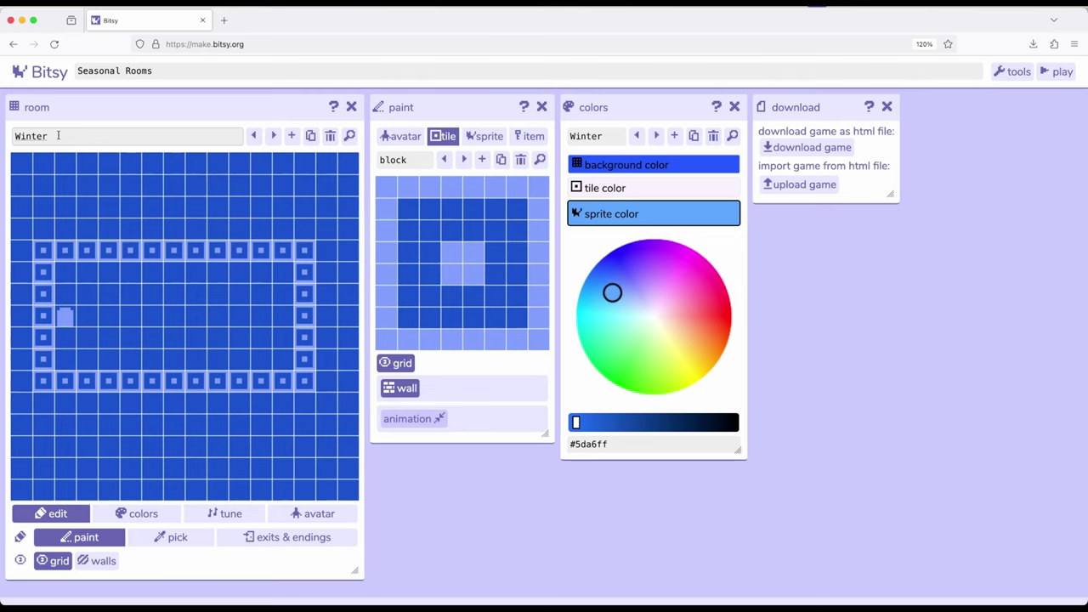
pyautogui.click(117, 106)
pyautogui.click(142, 513)
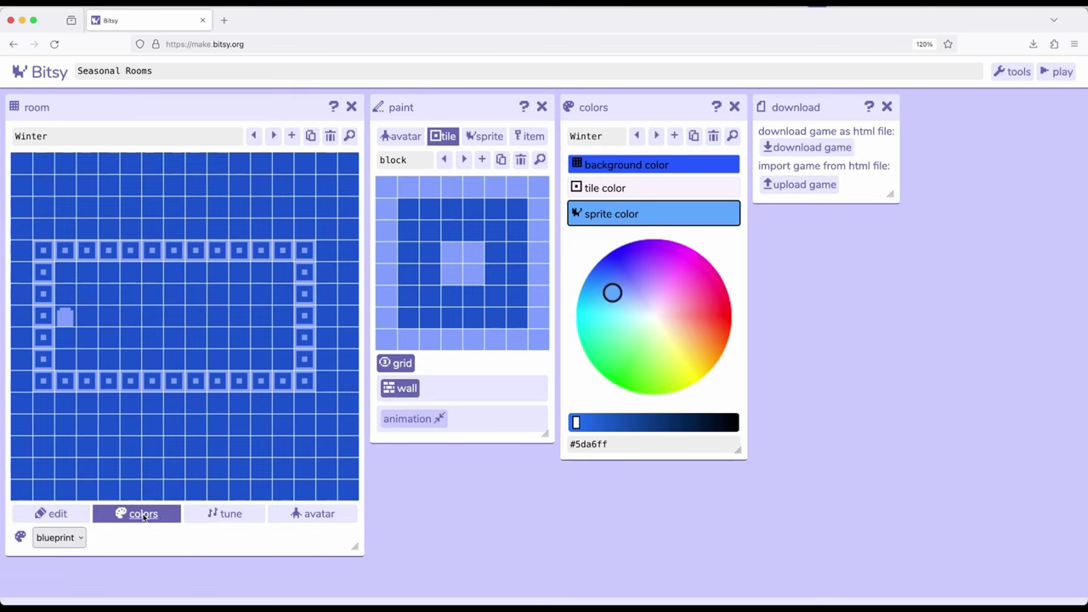
pyautogui.click(82, 537)
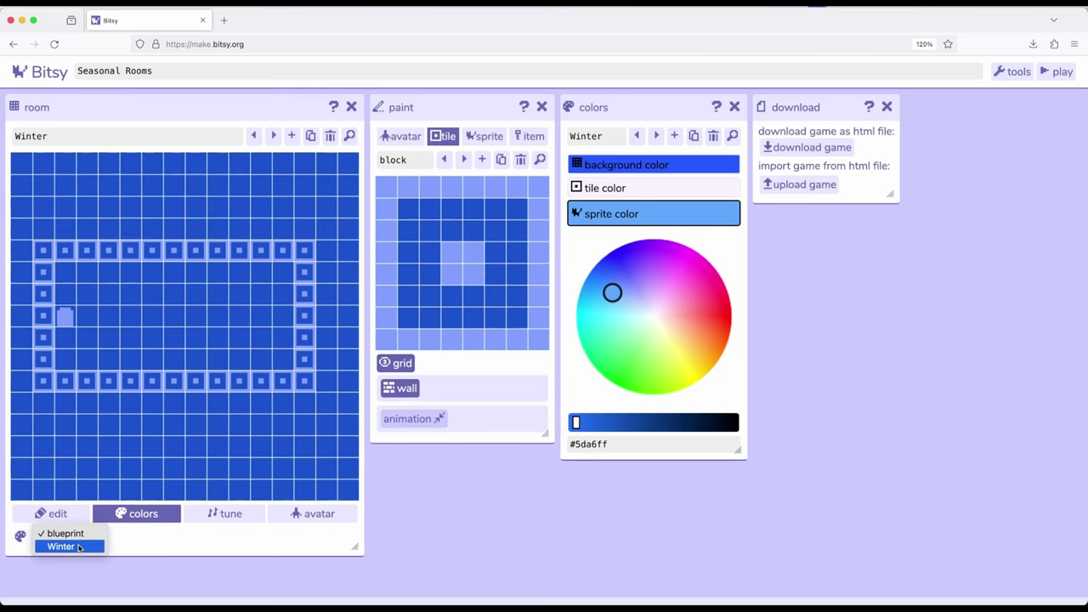
pyautogui.click(79, 546)
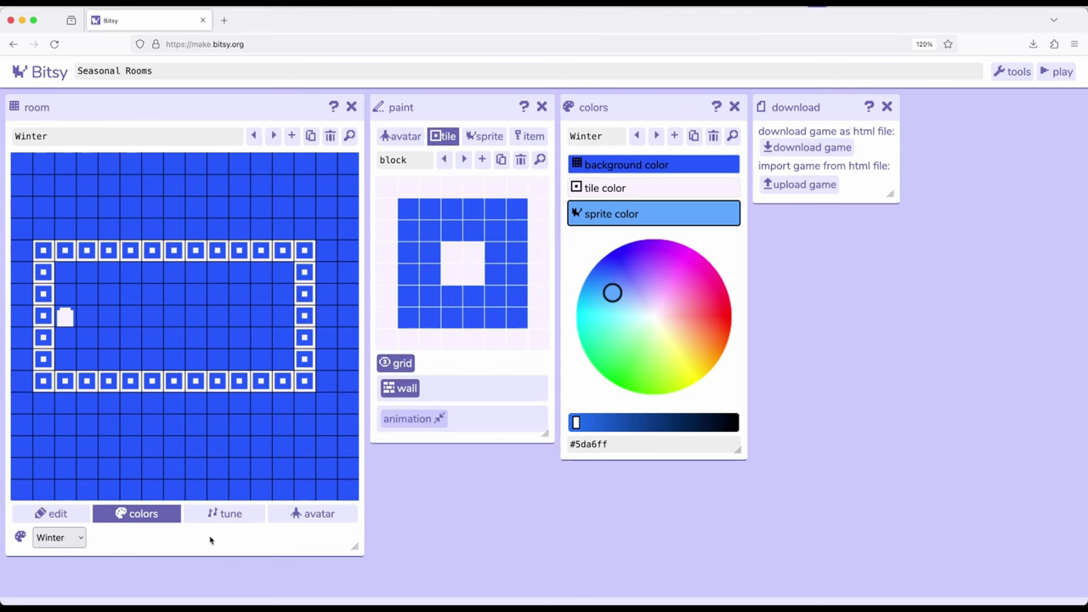
# Go to the Spring room, create a new color palette named "Spring", and set its background color to pale pink #ffd5d2
pyautogui.click(275, 138)
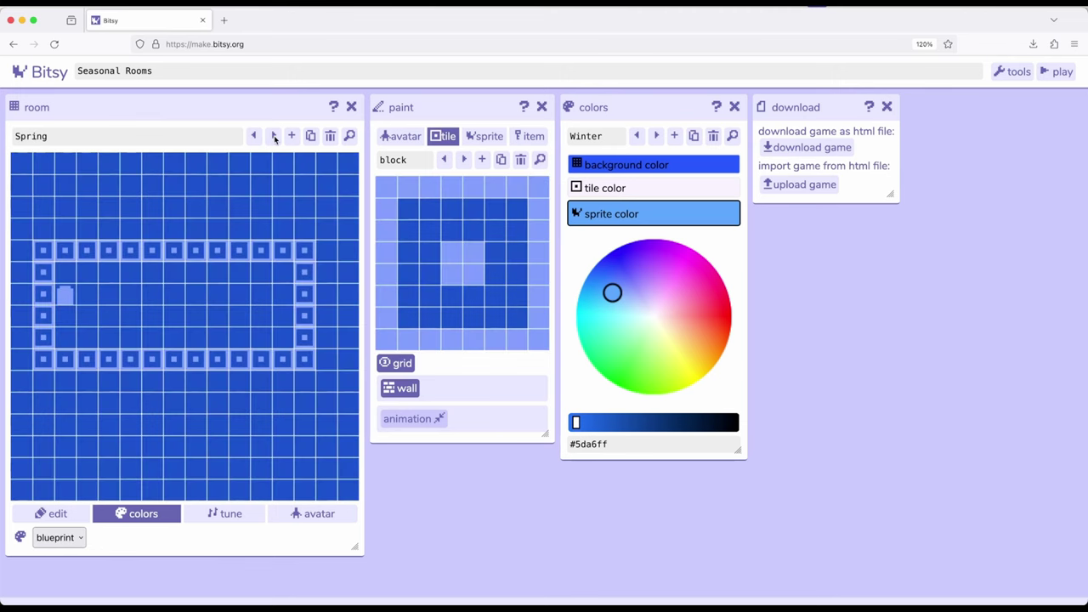
pyautogui.moveTo(168, 110); pyautogui.dragTo(618, 99)
pyautogui.click(675, 137)
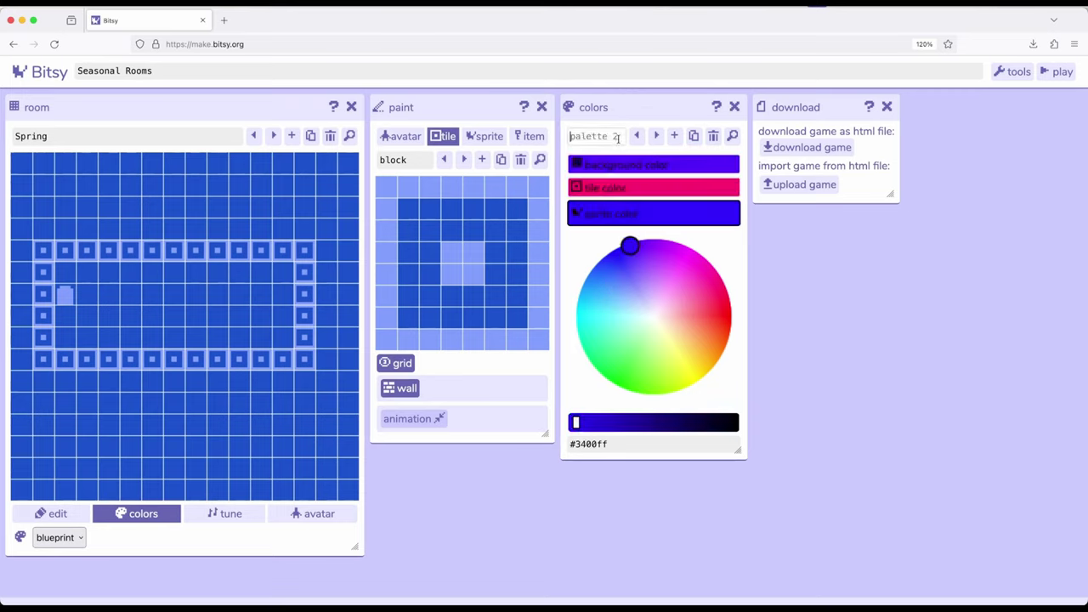
pyautogui.write('Spring')
pyautogui.click(610, 167)
pyautogui.moveTo(640, 244); pyautogui.dragTo(667, 320)
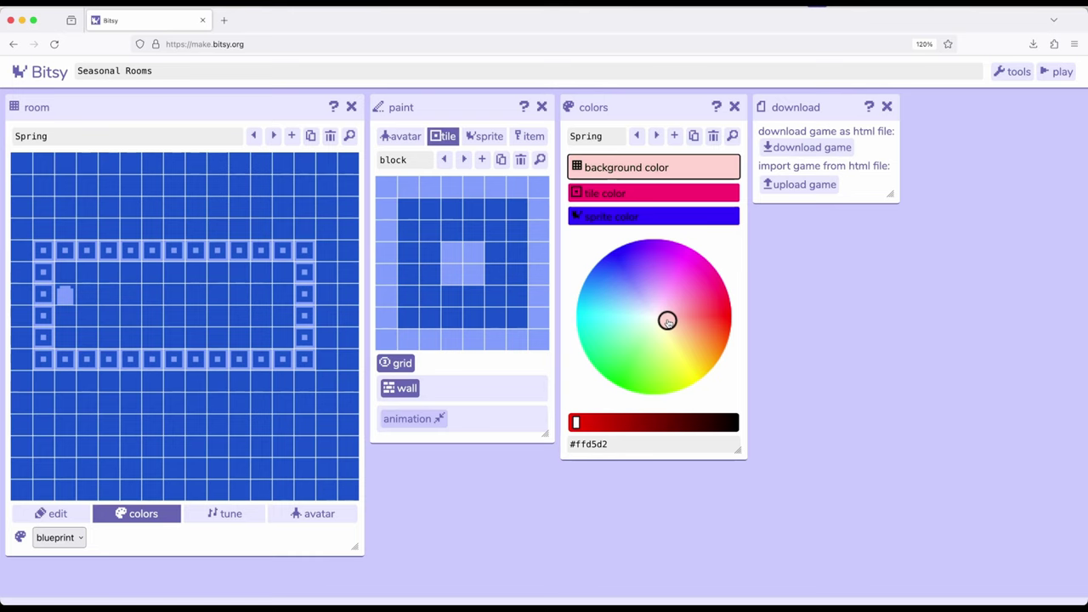
# Set the Spring palette's tile color to light orange #ffc683 and its sprite color to pale lavender #e0cdff
pyautogui.click(607, 197)
pyautogui.moveTo(730, 291); pyautogui.dragTo(685, 340)
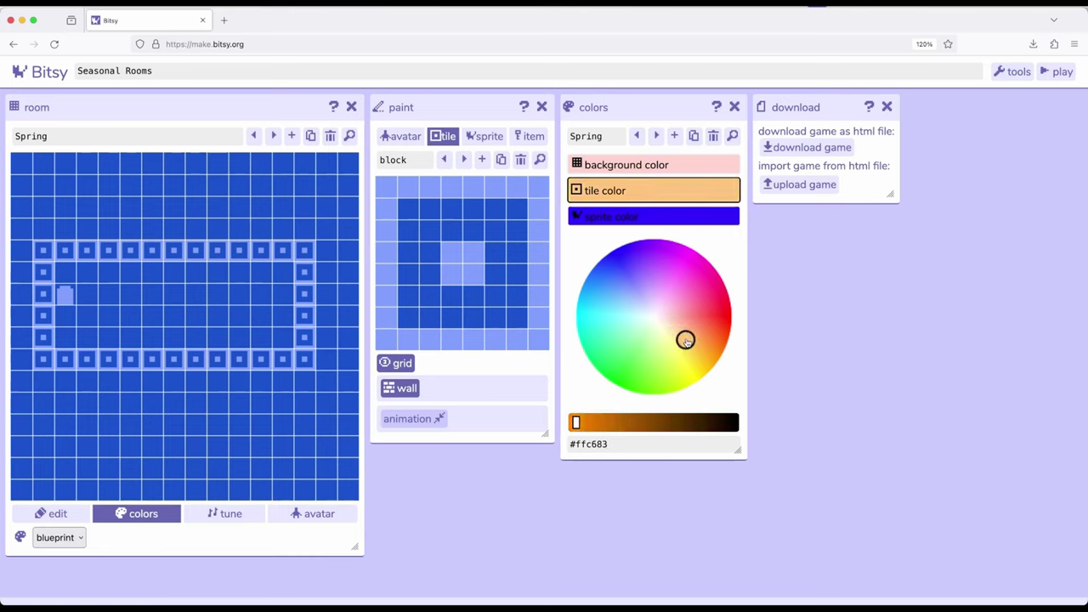
pyautogui.click(612, 219)
pyautogui.moveTo(630, 246); pyautogui.dragTo(651, 304)
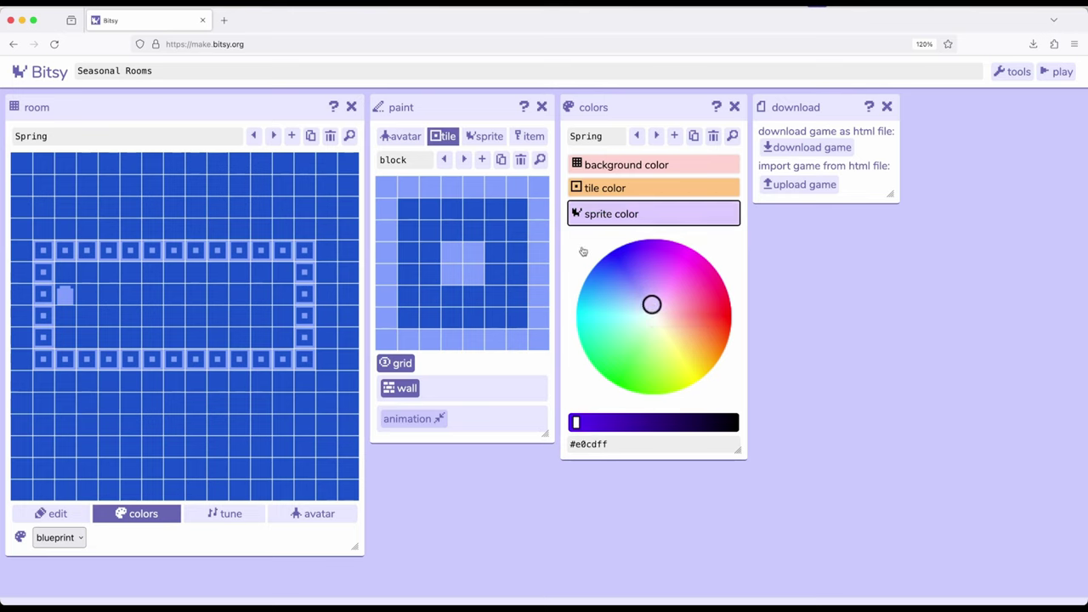
# Assign the Spring color palette to the Spring room
pyautogui.moveTo(131, 109); pyautogui.dragTo(130, 109)
pyautogui.click(30, 141)
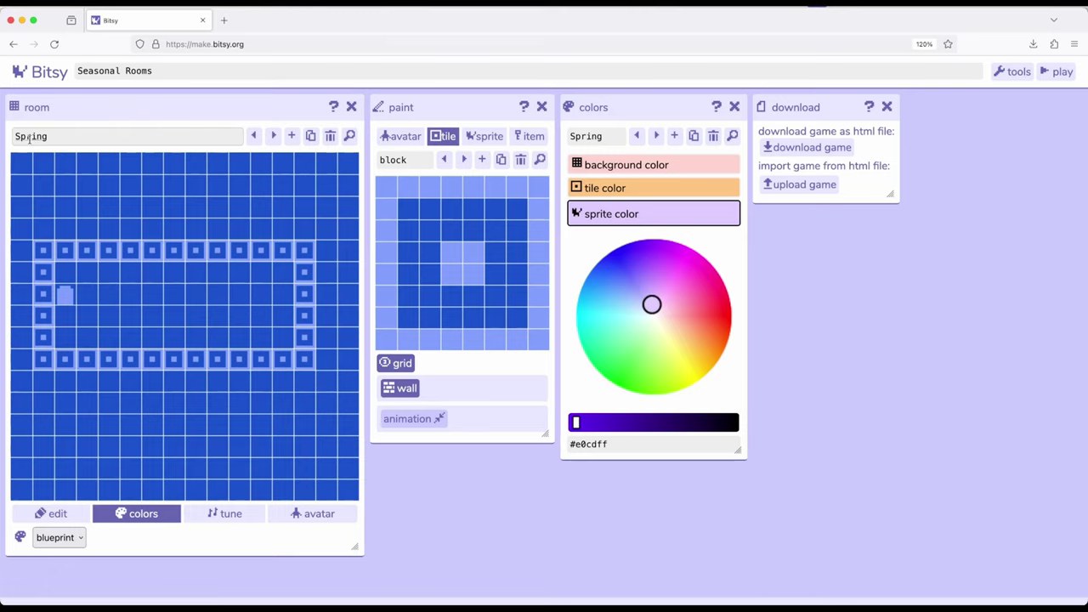
pyautogui.click(85, 537)
pyautogui.click(74, 559)
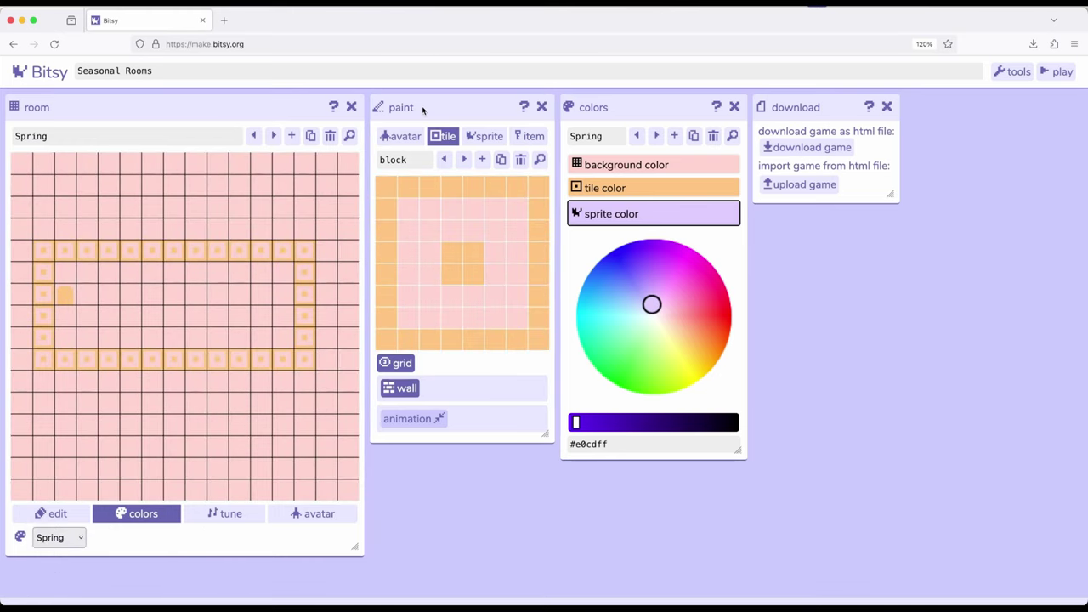
# Compare the color palettes applied to the Winter, example and Spring rooms, ending on the example room
pyautogui.click(254, 137)
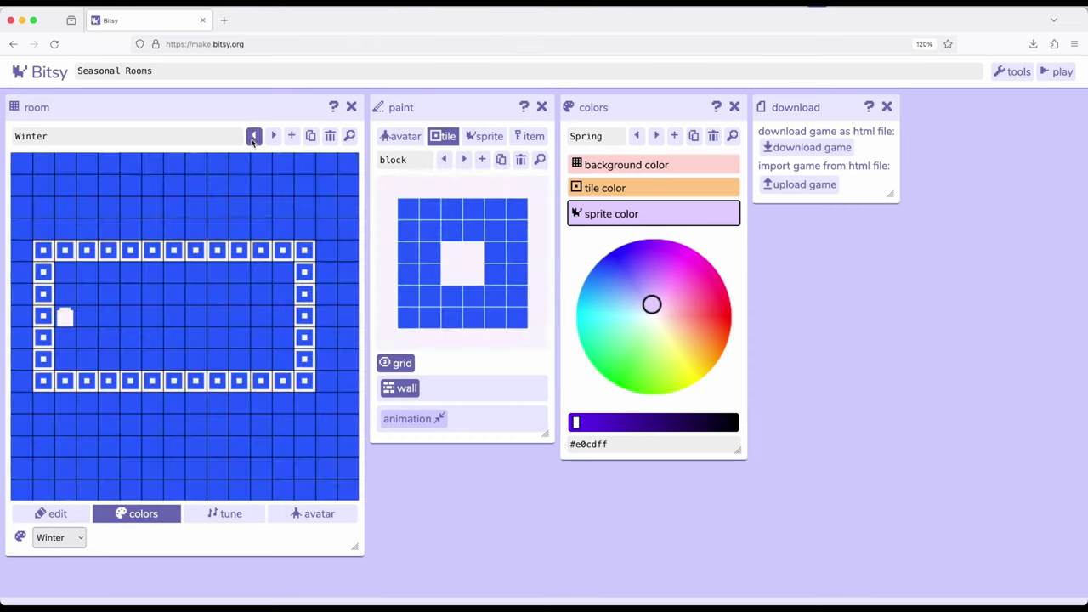
pyautogui.click(253, 137)
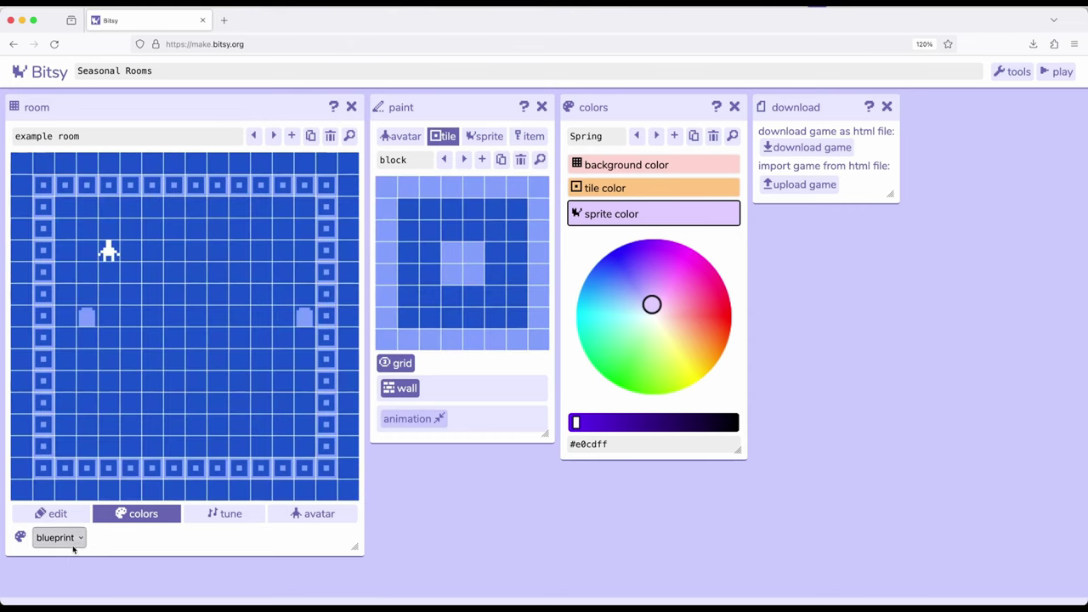
pyautogui.click(274, 136)
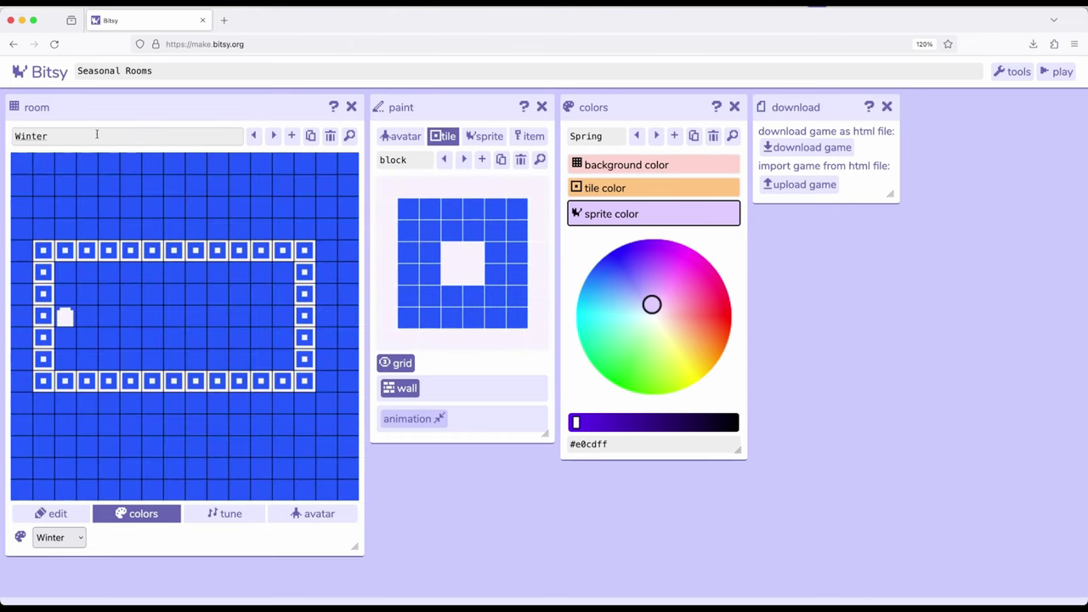
pyautogui.click(273, 136)
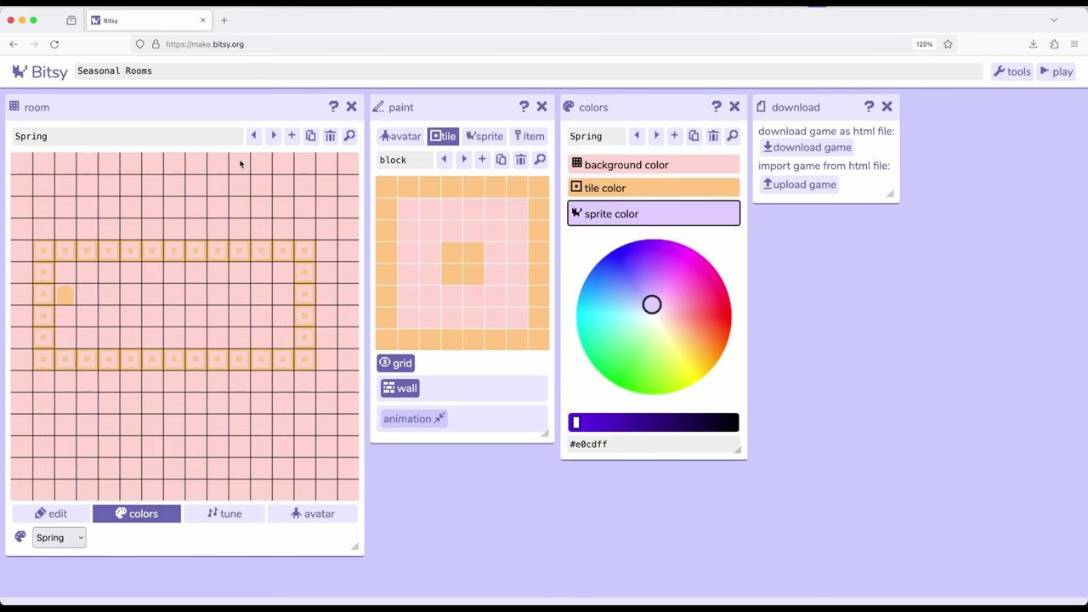
pyautogui.click(258, 137)
pyautogui.click(257, 137)
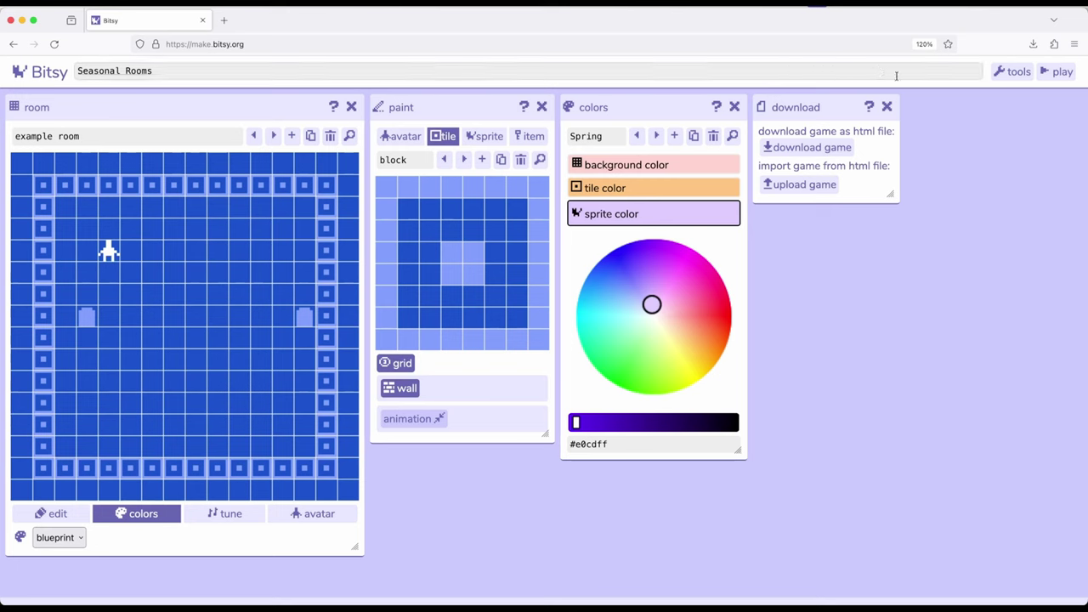
# Play-test the game by dismissing the title and walking the avatar through the example room's east door into the Winter room
pyautogui.click(1054, 72)
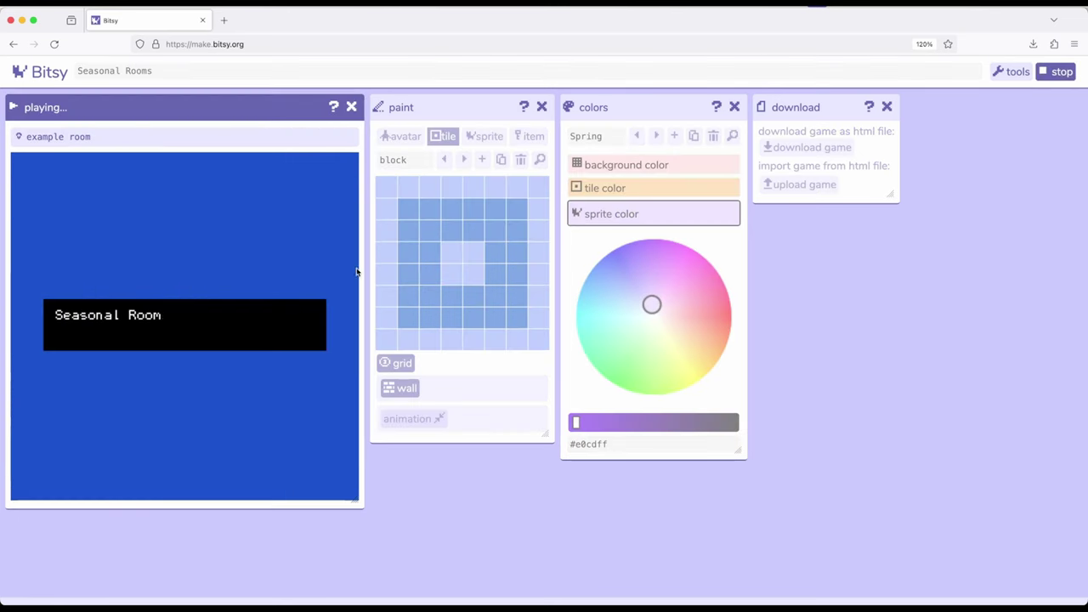
pyautogui.click(233, 272)
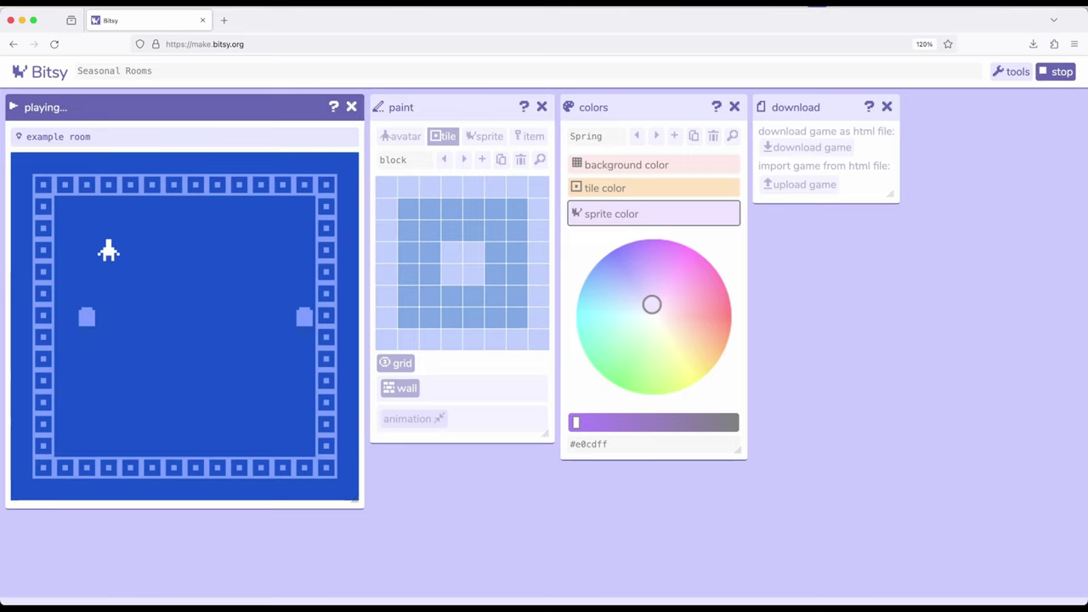
pyautogui.press('Right')
pyautogui.press('Right')
pyautogui.press('Right')
pyautogui.press('Down')
pyautogui.press('Down')
pyautogui.press('Right')
pyautogui.press('Right')
pyautogui.press('Right')
pyautogui.press('Down')
pyautogui.press('Right')
pyautogui.press('Right')
pyautogui.press('Right')
pyautogui.press('Right')
pyautogui.press('Right')
pyautogui.press('Right')
pyautogui.press('Right')
pyautogui.press('Right')
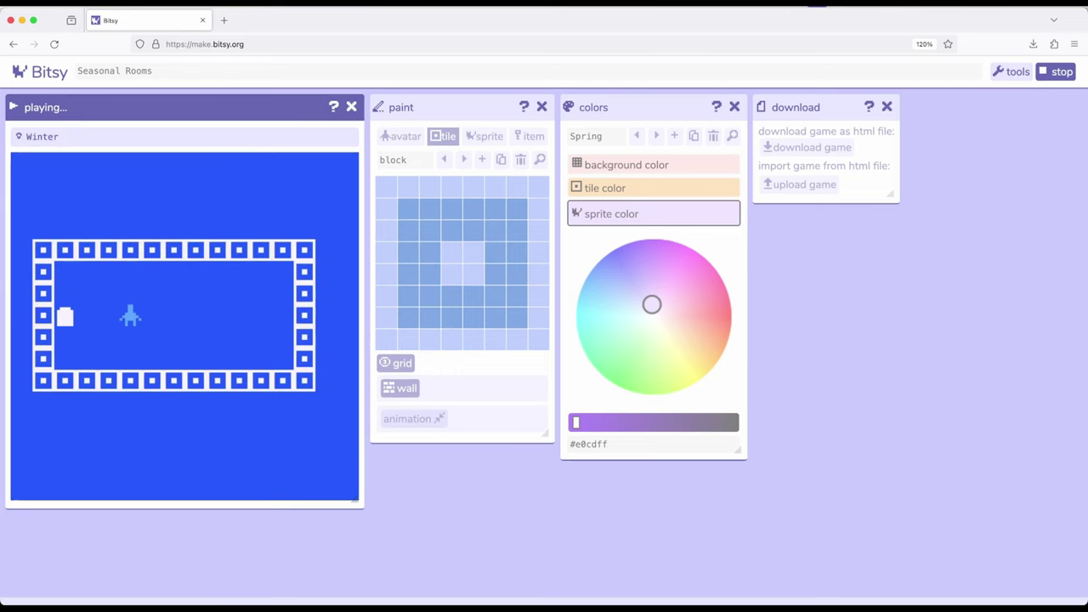
# Walk the avatar around the Winter room and back through its door into the example room
pyautogui.press('Up')
pyautogui.press('Up')
pyautogui.press('Right')
pyautogui.press('Right')
pyautogui.press('Down')
pyautogui.press('Down')
pyautogui.press('Left')
pyautogui.press('Left')
pyautogui.press('Left')
pyautogui.press('Left')
pyautogui.press('Left')
pyautogui.press('Left')
pyautogui.press('Left')
pyautogui.press('Left')
pyautogui.press('Left')
pyautogui.press('Left')
pyautogui.press('Left')
pyautogui.press('Left')
pyautogui.press('Left')
pyautogui.press('Left')
pyautogui.press('Left')
pyautogui.press('Left')
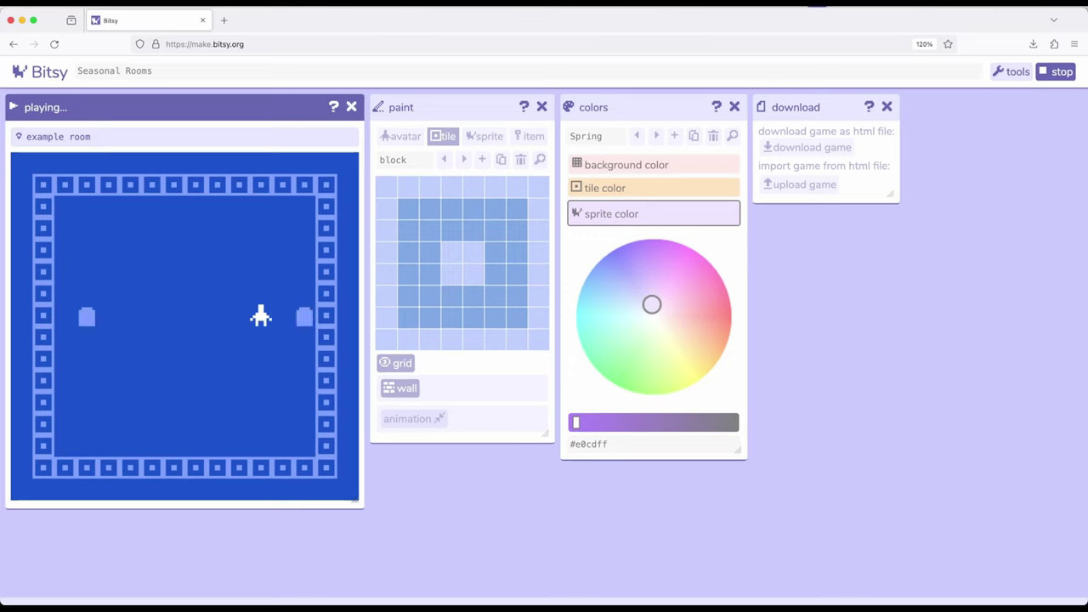
# Walk the avatar through the example room's west door into the Spring room and back through the Spring door
pyautogui.press('Left')
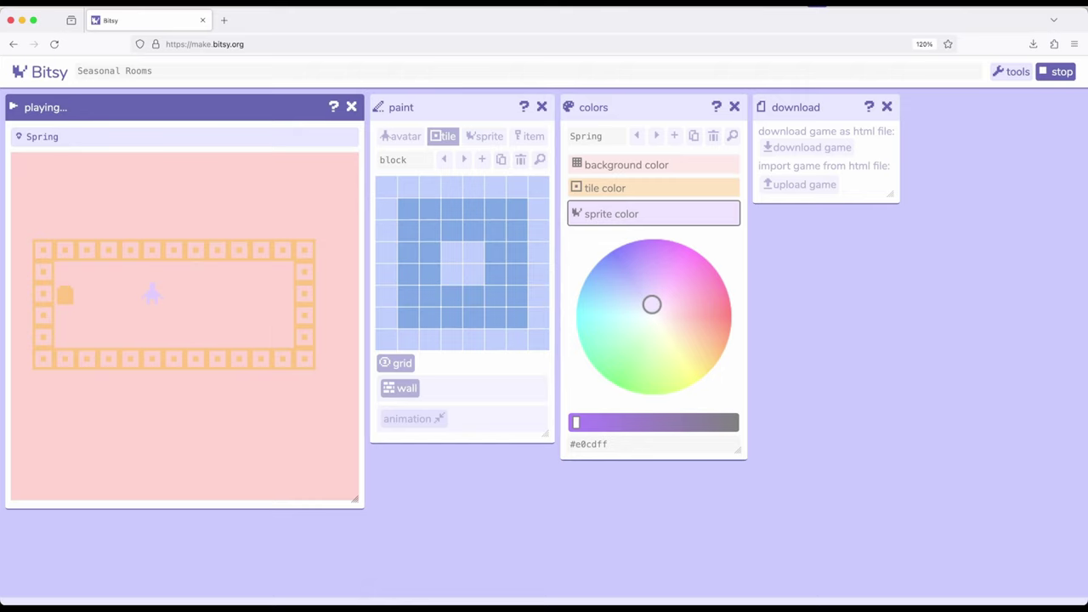
pyautogui.press('Left')
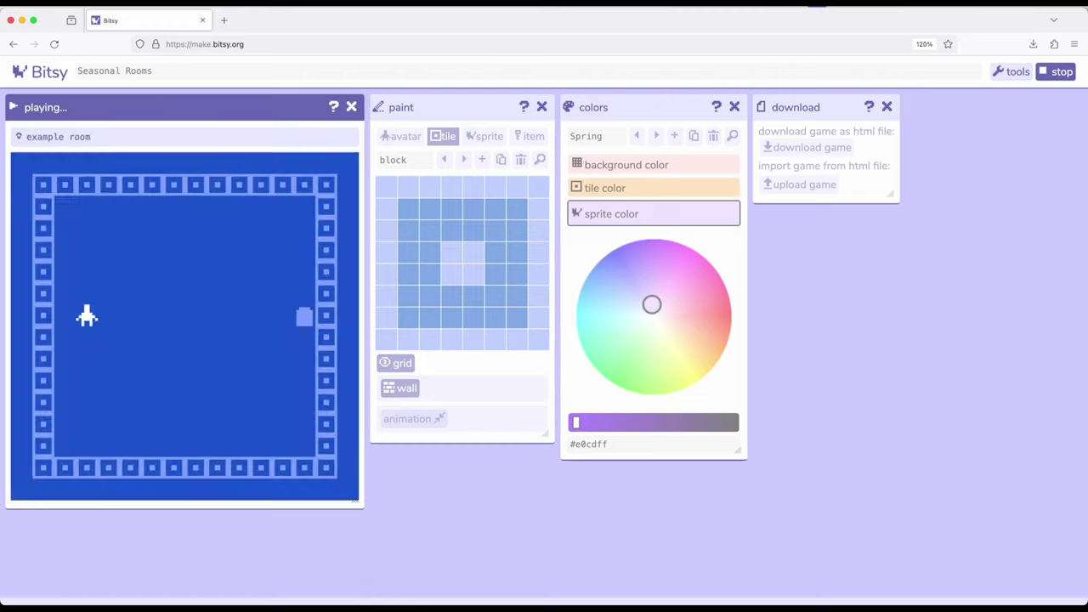
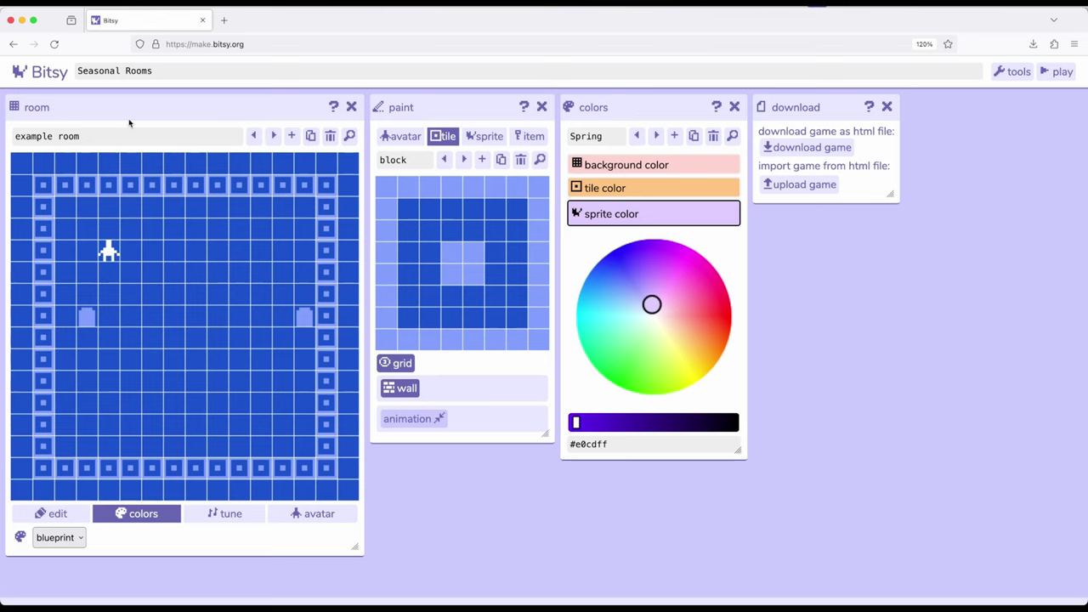
# Review the Winter and Spring rooms in the editor and return to the example room
pyautogui.click(273, 136)
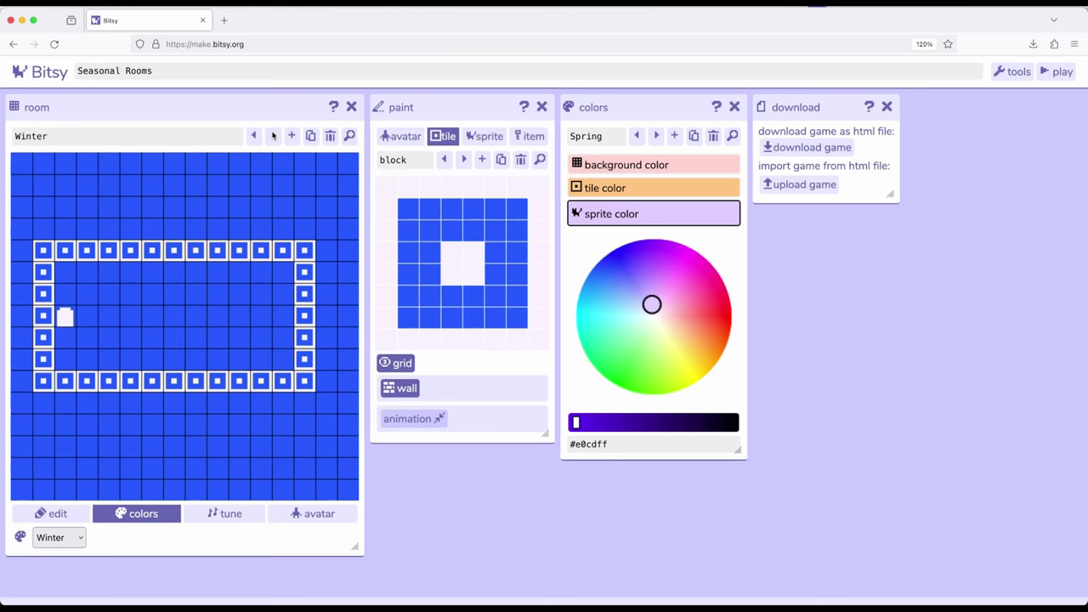
pyautogui.click(273, 136)
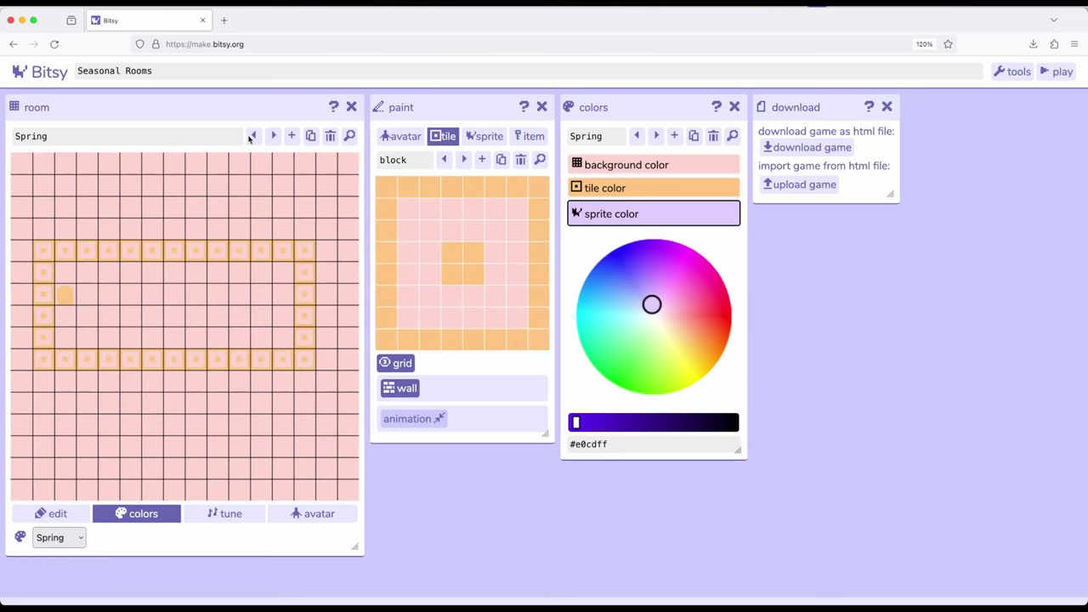
pyautogui.click(252, 136)
pyautogui.click(252, 136)
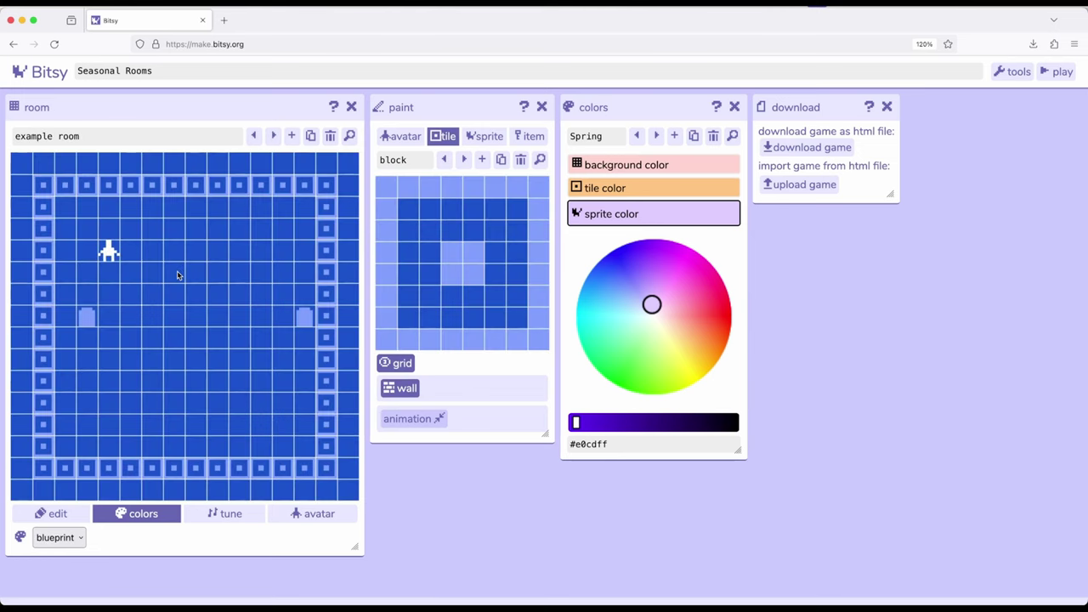